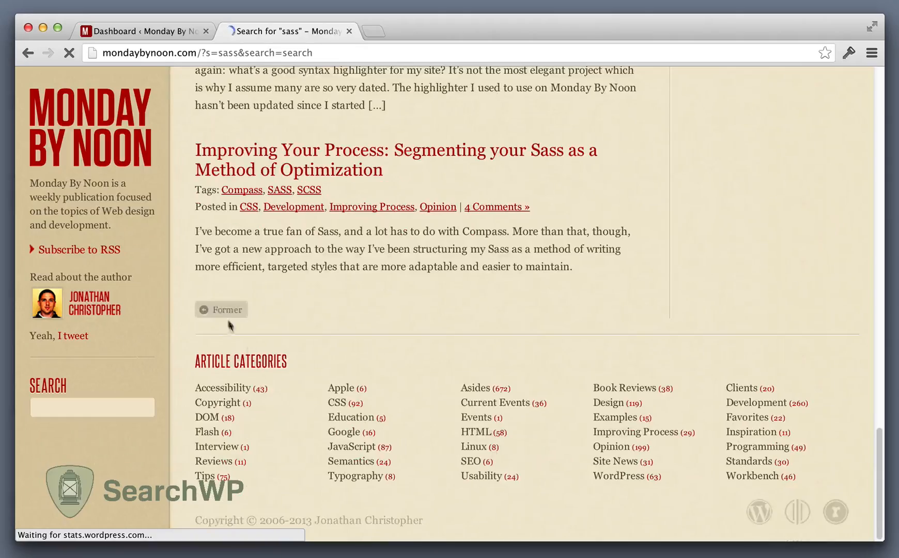
Step: View the second page of the "sass" search results and return to the top of the first page
{"action": "left_click", "coordinate": [228, 312]}
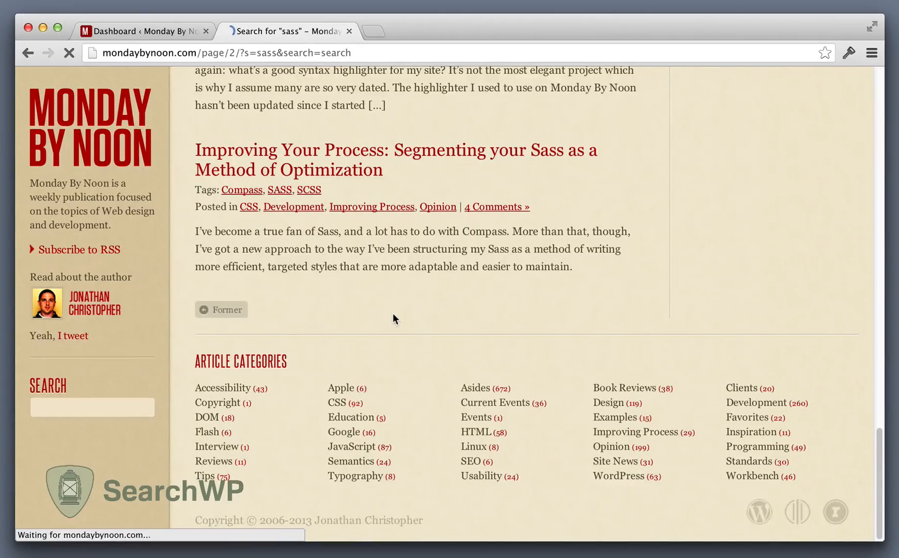
{"action": "scroll", "coordinate": [392, 319], "scroll_direction": "down", "scroll_amount": 8}
{"action": "scroll", "coordinate": [393, 313], "scroll_direction": "up", "scroll_amount": 8}
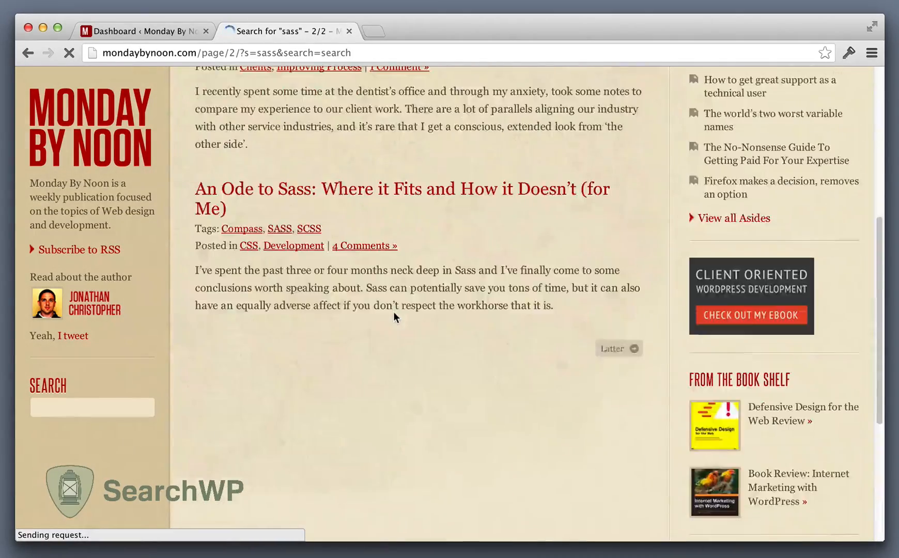
{"action": "key", "text": "super+bracketleft"}
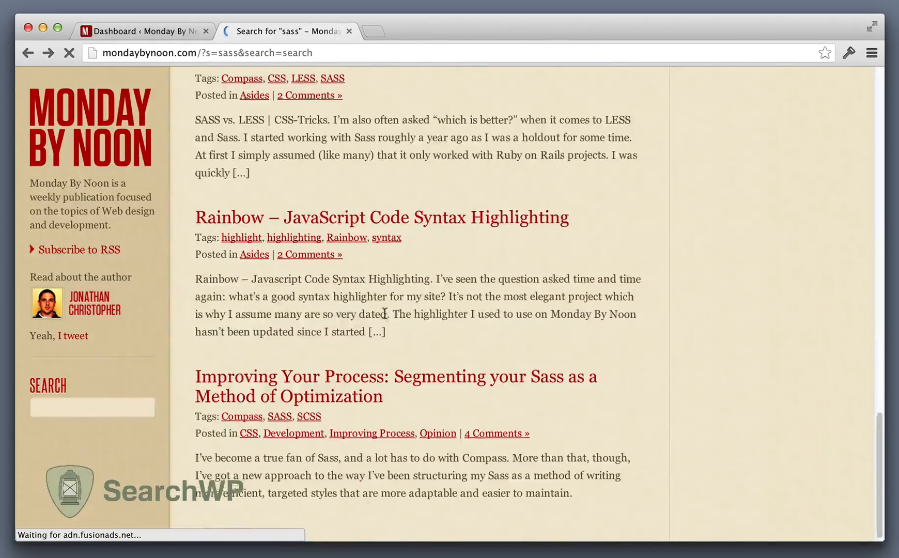
{"action": "scroll", "coordinate": [385, 310], "scroll_direction": "up", "scroll_amount": 10}
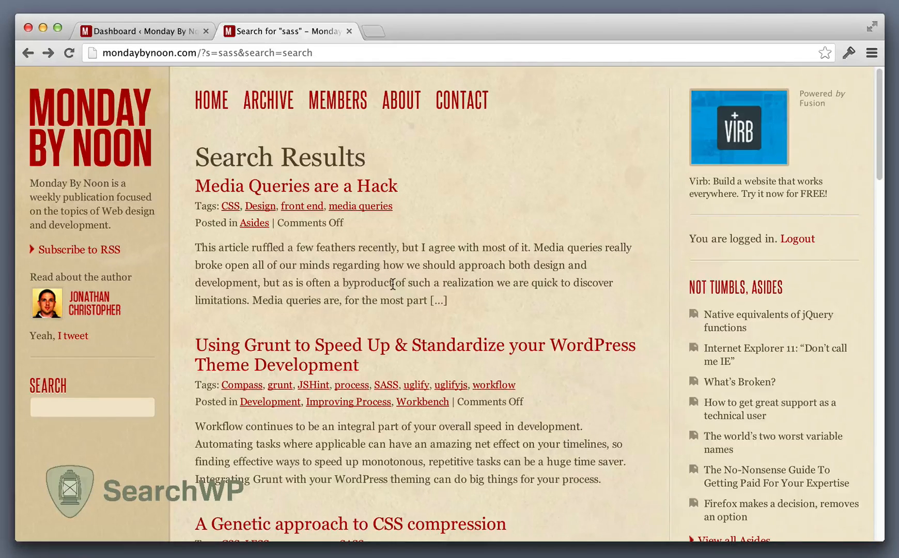
Step: Upload and install the searchwp.zip plugin from the WordPress dashboard, and activate it
{"action": "left_click", "coordinate": [169, 30]}
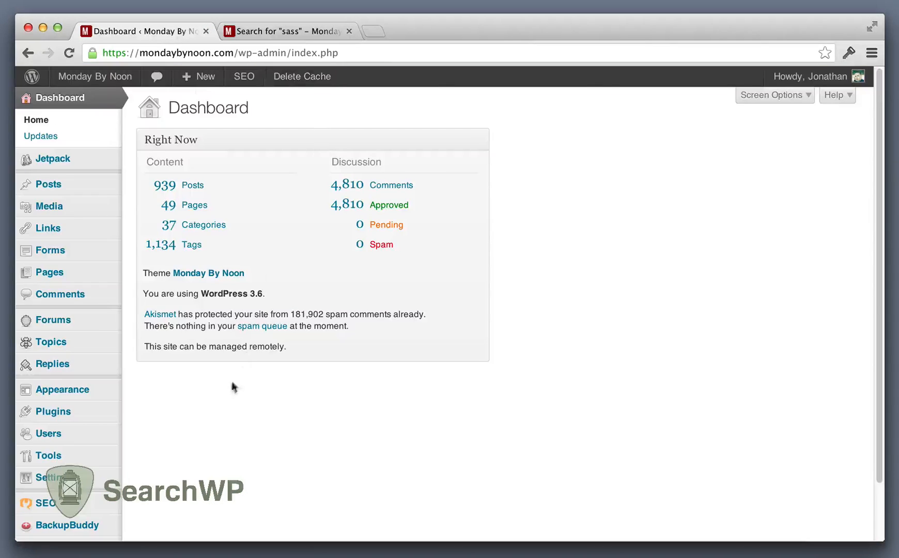
{"action": "scroll", "coordinate": [215, 394], "scroll_direction": "down", "scroll_amount": 1}
{"action": "mouse_move", "coordinate": [44, 379]}
{"action": "left_click", "coordinate": [142, 395]}
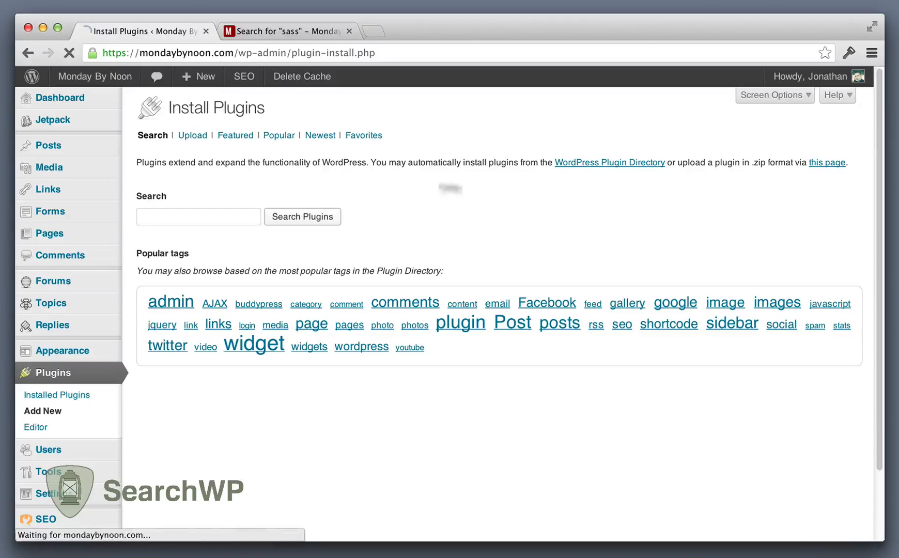
{"action": "left_click_drag", "start_coordinate": [898, 200], "coordinate": [169, 222]}
{"action": "left_click", "coordinate": [361, 216]}
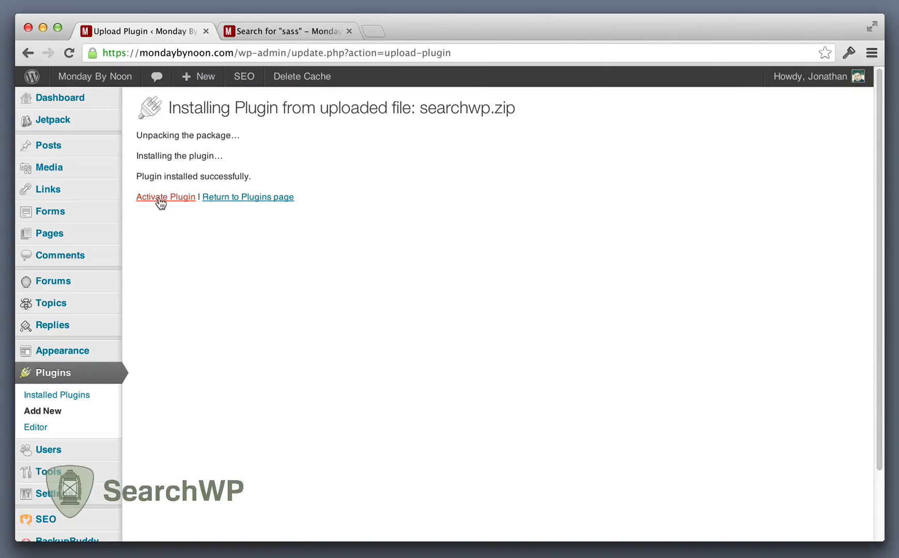
{"action": "left_click", "coordinate": [159, 200]}
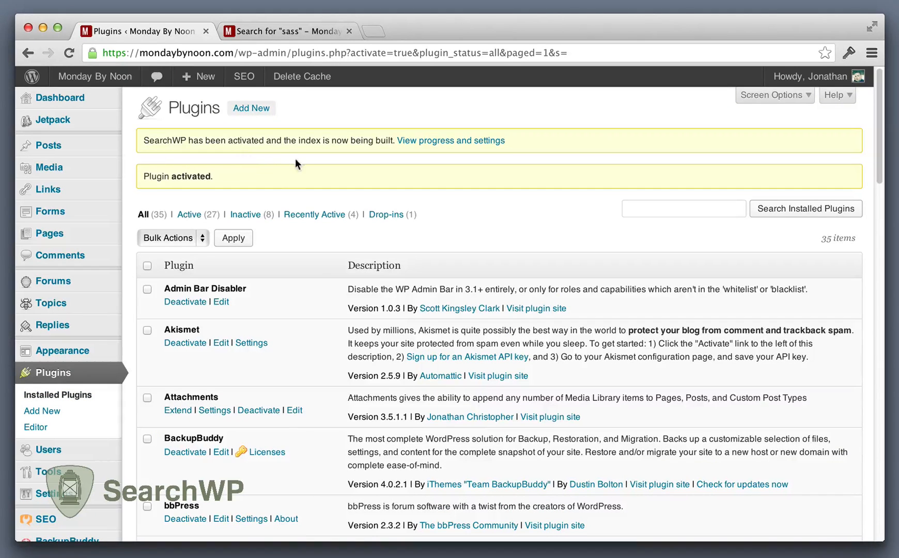
Step: Open the SearchWP settings, look at the license key page without entering a key, and return to the settings
{"action": "left_click", "coordinate": [460, 143]}
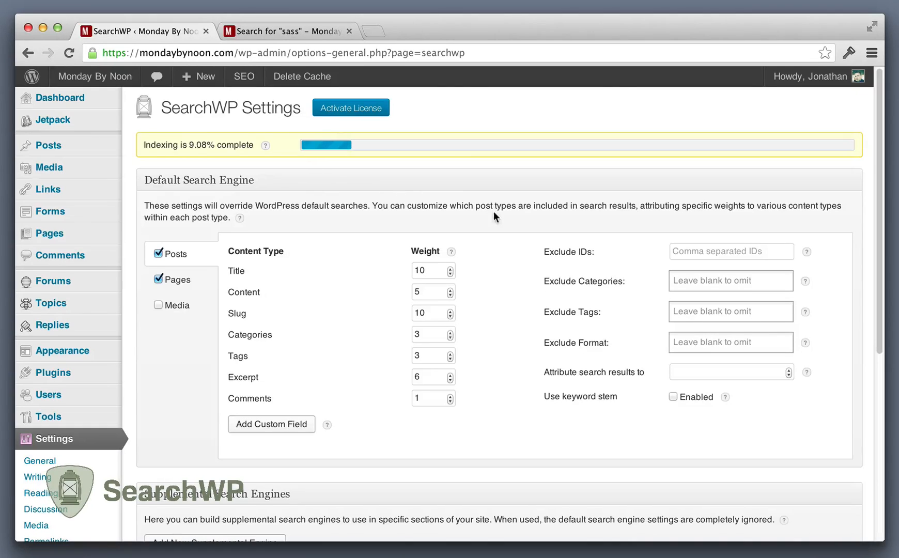
{"action": "left_click", "coordinate": [365, 112]}
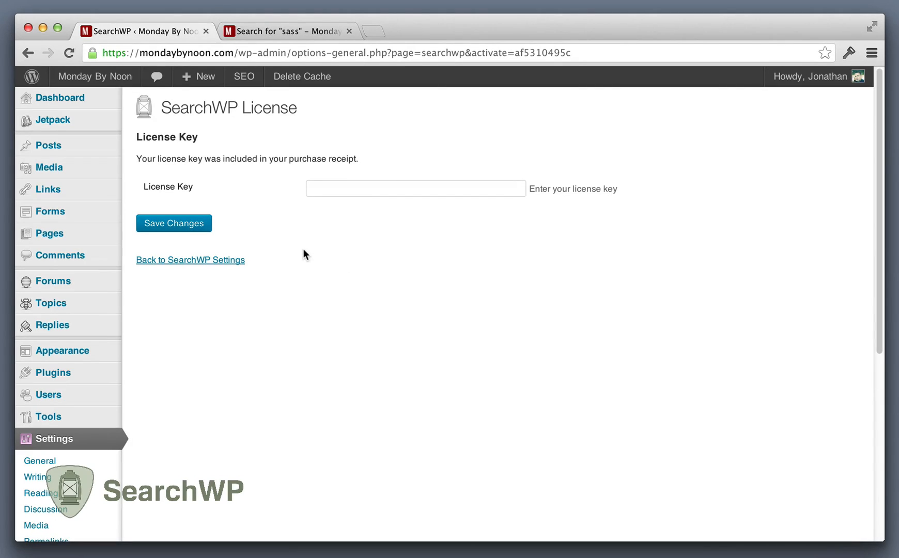
{"action": "left_click", "coordinate": [213, 260]}
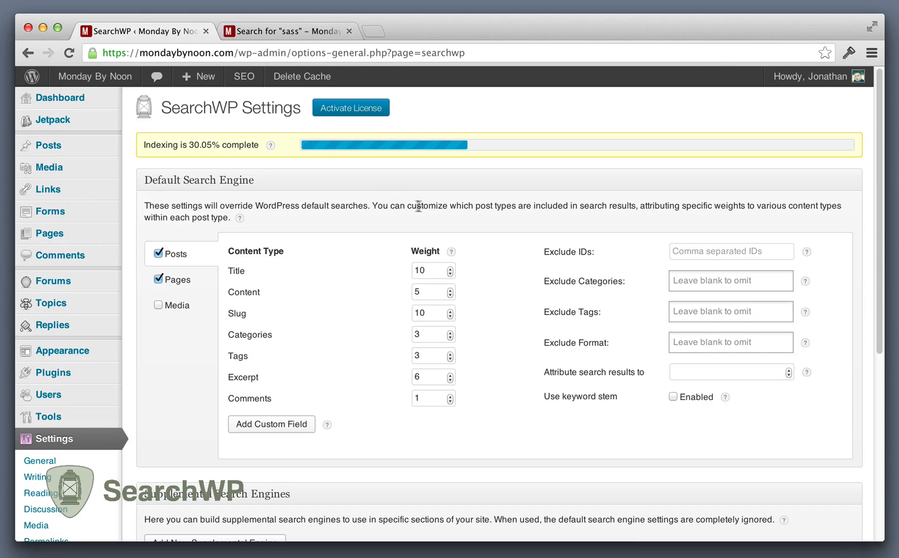
Step: Add the custom field "type" to the Posts content types of the default search engine with a weight of 10
{"action": "scroll", "coordinate": [342, 215], "scroll_direction": "down", "scroll_amount": 3}
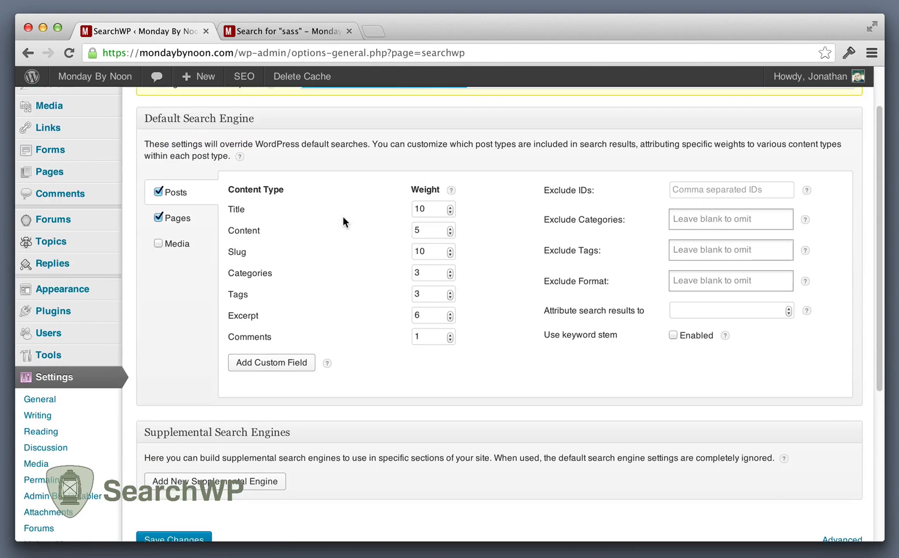
{"action": "scroll", "coordinate": [342, 216], "scroll_direction": "down", "scroll_amount": 1}
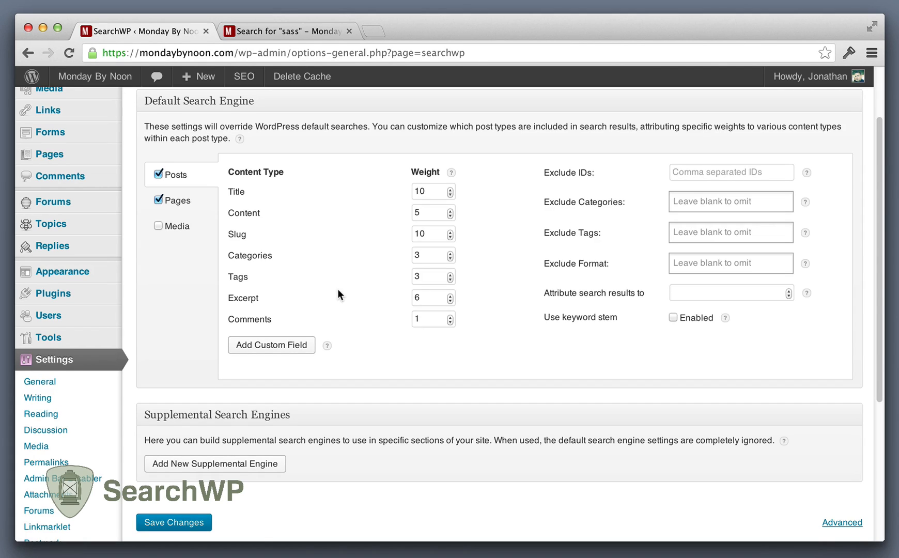
{"action": "left_click", "coordinate": [283, 345]}
{"action": "left_click", "coordinate": [305, 342]}
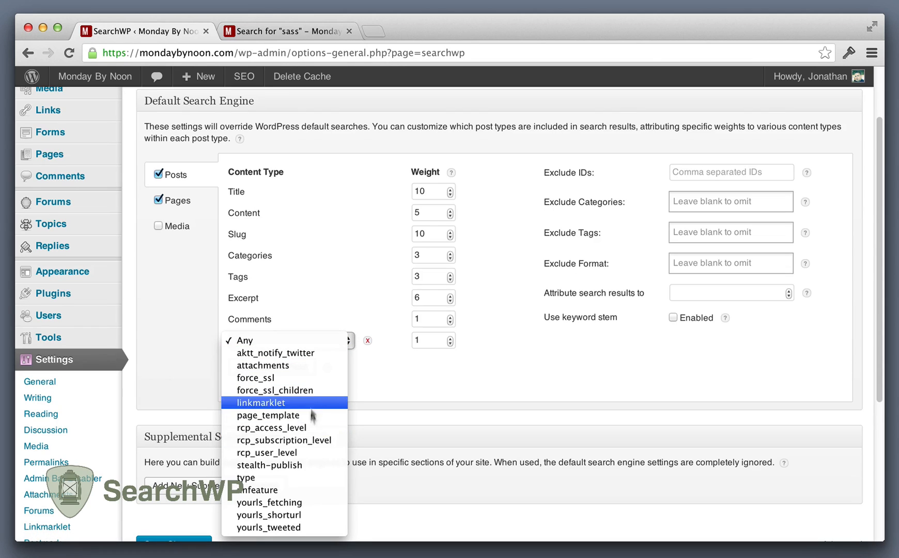
{"action": "left_click", "coordinate": [299, 475]}
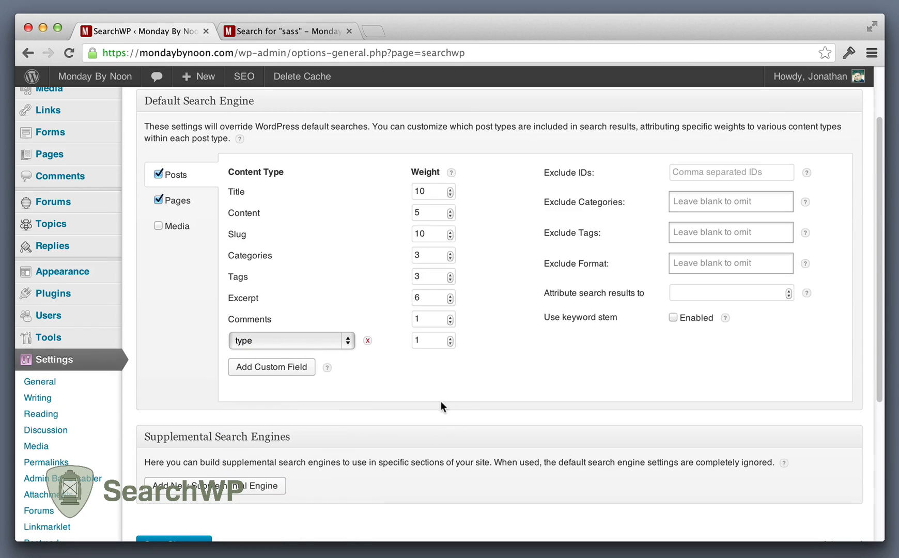
{"action": "left_click", "coordinate": [427, 343]}
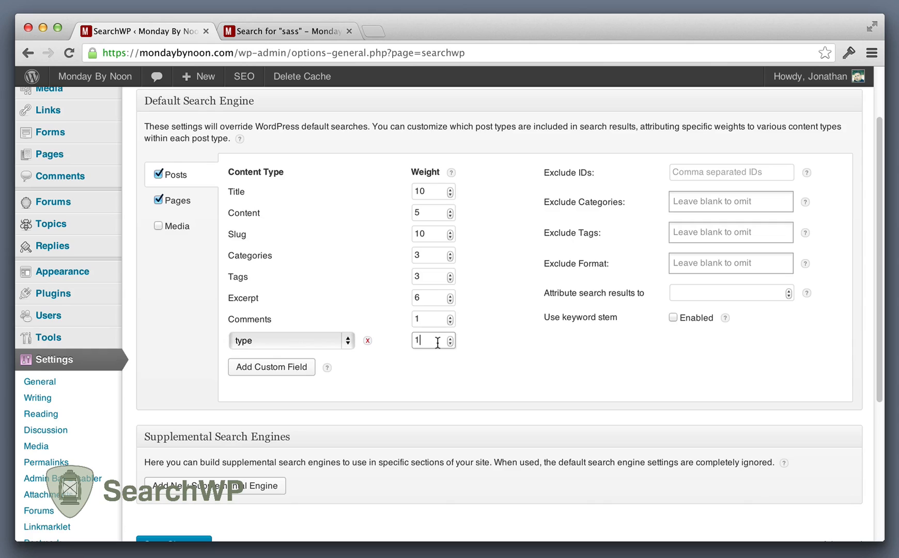
{"action": "type", "text": "0"}
Step: Add a second custom field, "attachments", to the Posts content types with a weight of 4
{"action": "left_click", "coordinate": [306, 367]}
{"action": "left_click", "coordinate": [282, 362]}
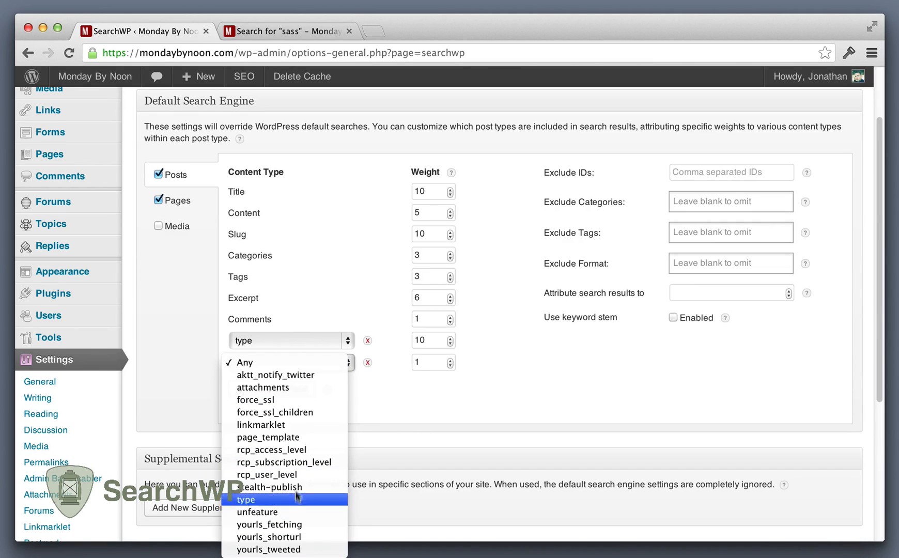
{"action": "left_click", "coordinate": [294, 388]}
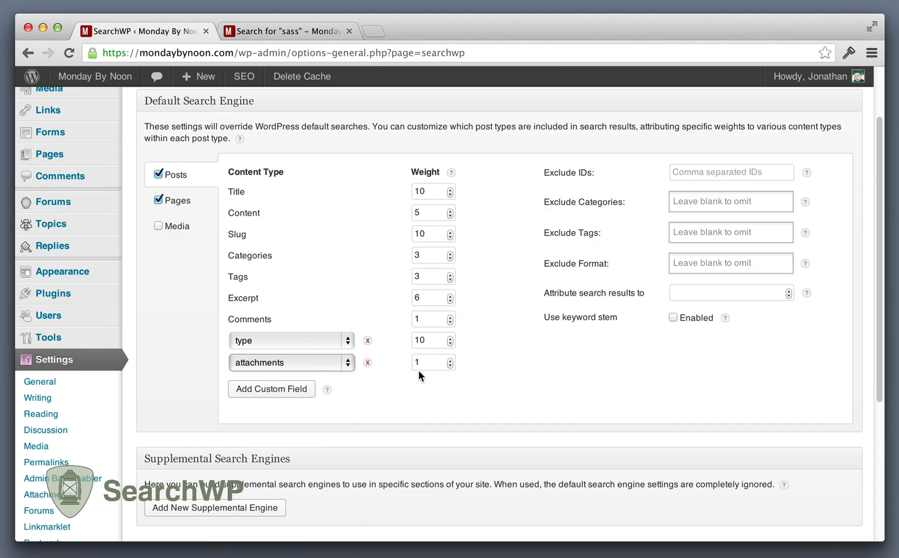
{"action": "left_click", "coordinate": [429, 362]}
{"action": "key", "text": "BackSpace"}
{"action": "type", "text": "4"}
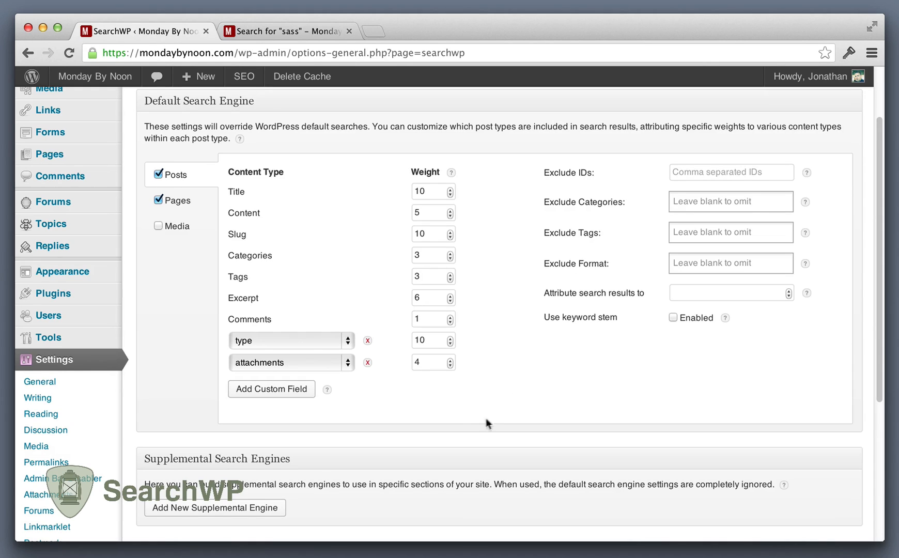
Step: Remove the "type" and "attachments" custom fields from the Posts content types
{"action": "left_click", "coordinate": [367, 341]}
{"action": "left_click", "coordinate": [368, 340]}
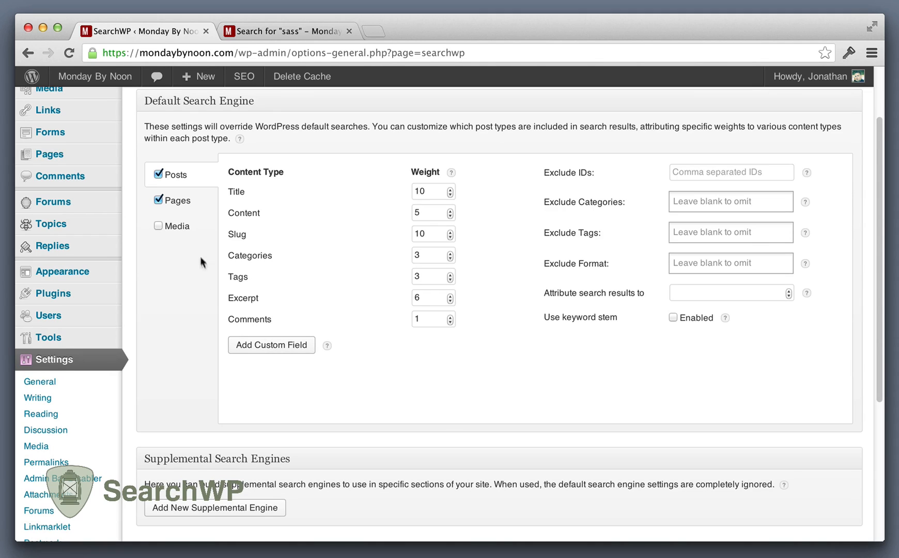
Step: Include Media in the default search engine and save the SearchWP settings
{"action": "left_click", "coordinate": [181, 233]}
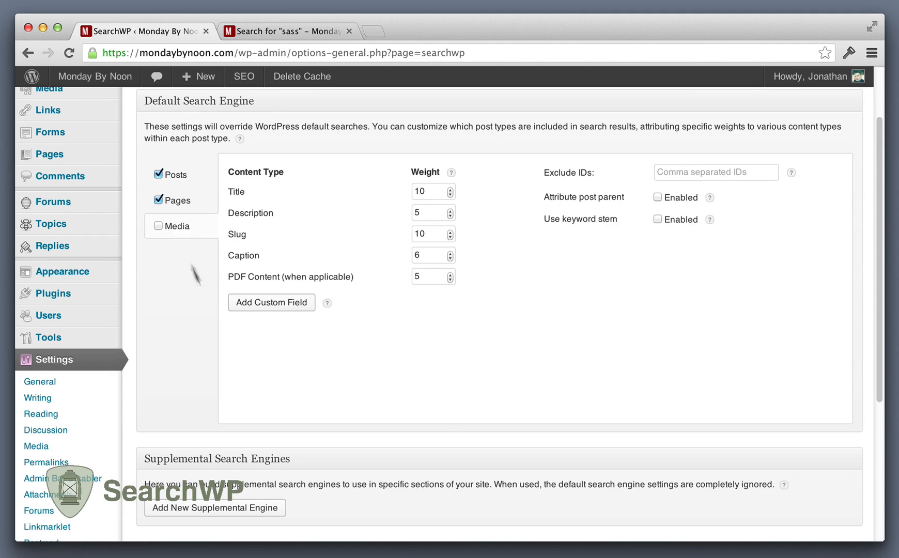
{"action": "left_click", "coordinate": [158, 225]}
{"action": "scroll", "coordinate": [337, 400], "scroll_direction": "up", "scroll_amount": 3}
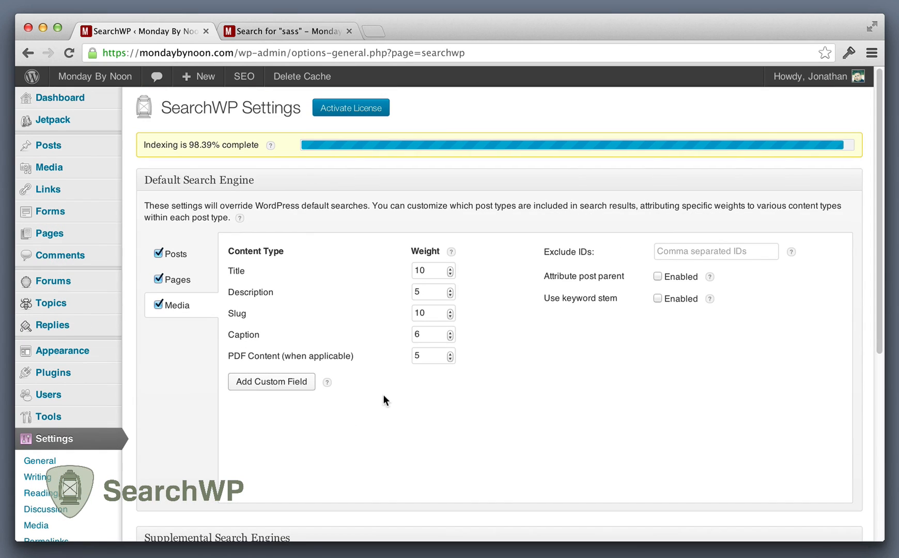
{"action": "scroll", "coordinate": [367, 351], "scroll_direction": "down", "scroll_amount": 10}
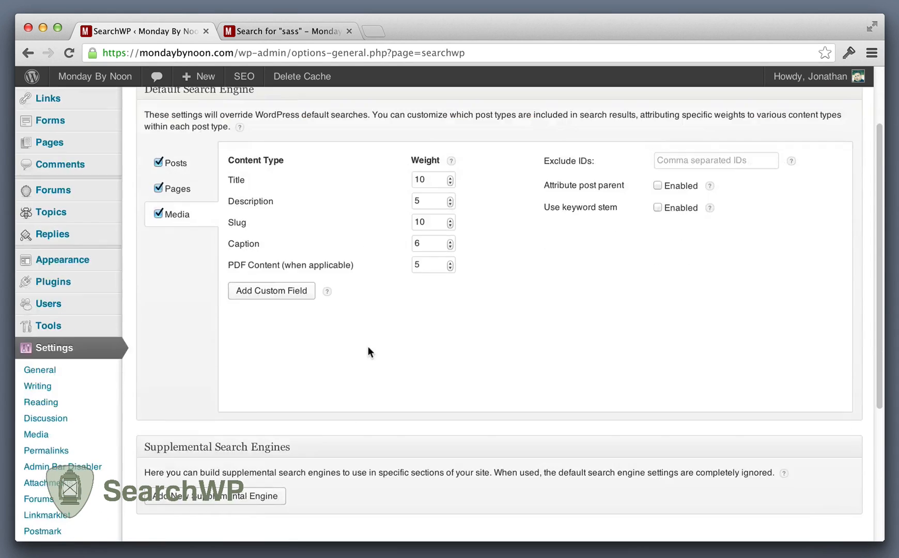
{"action": "left_click", "coordinate": [176, 350]}
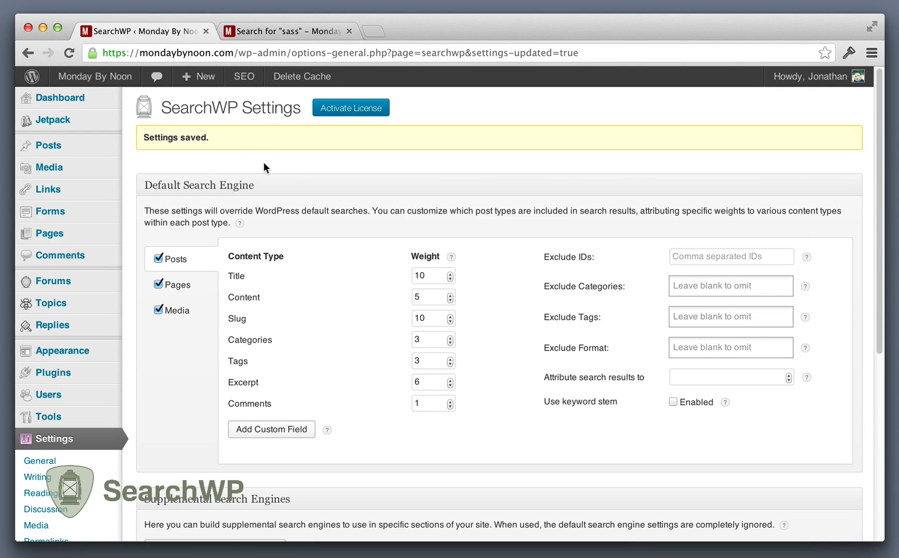
Step: Open the Monday By Noon front page in a new tab and place the earlier "sass" results tab before it
{"action": "left_click", "coordinate": [98, 75], "text": "super"}
{"action": "left_click", "coordinate": [272, 30]}
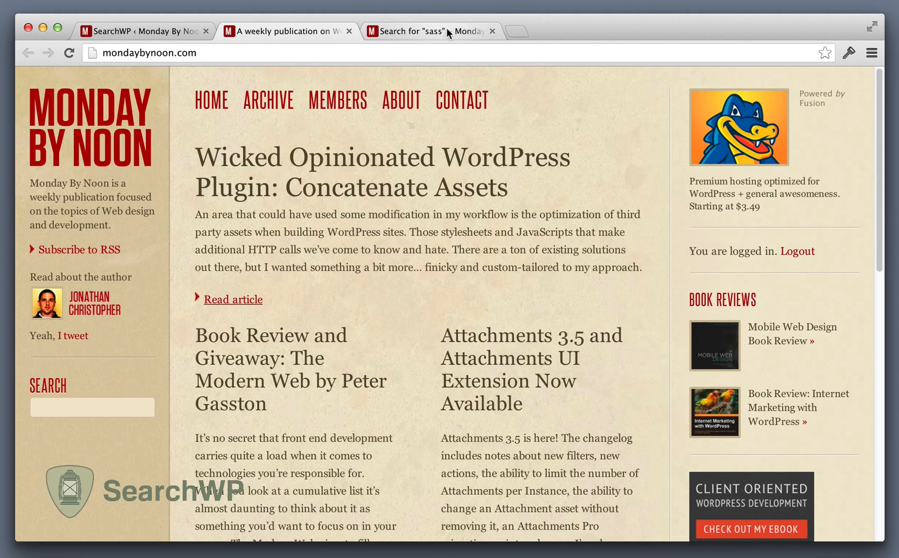
{"action": "left_click_drag", "start_coordinate": [447, 28], "coordinate": [295, 27]}
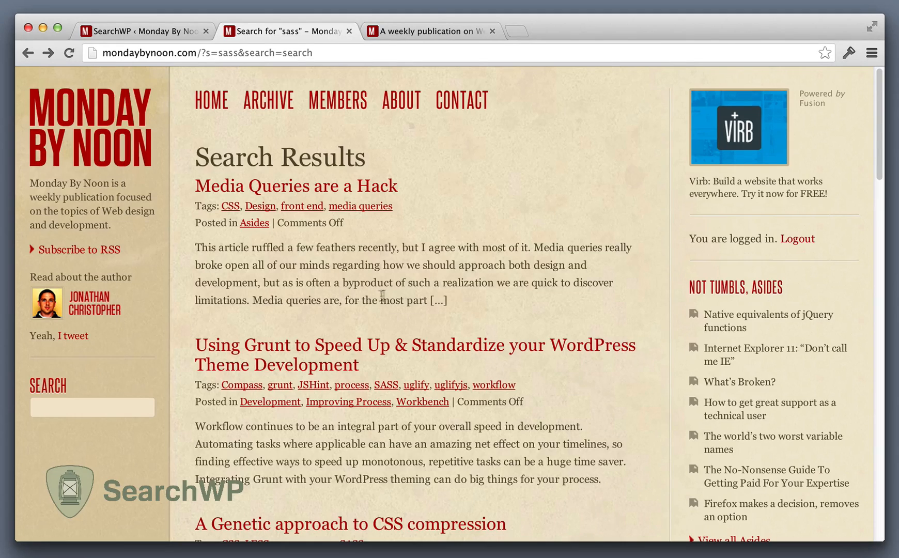
Step: Search the site for "sass" from the front page tab and review the order of the results
{"action": "left_click", "coordinate": [425, 30]}
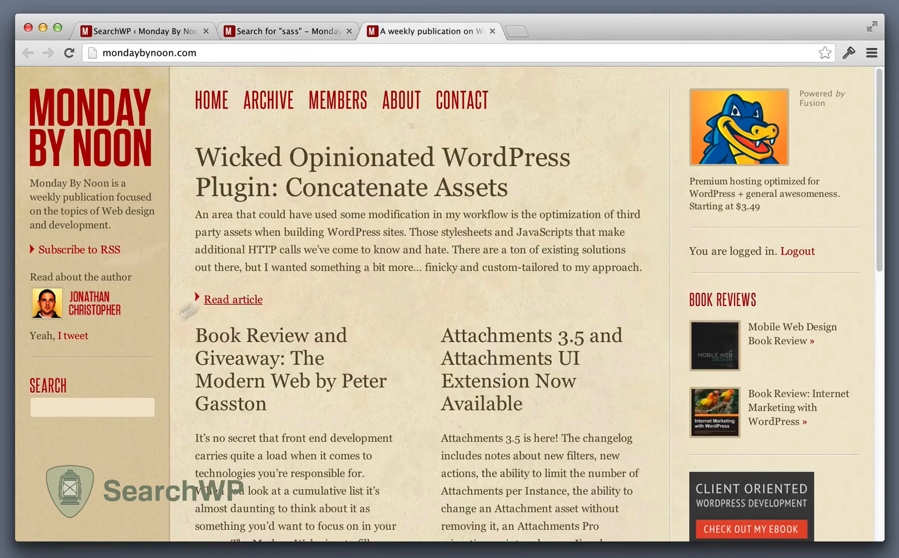
{"action": "left_click", "coordinate": [114, 406]}
{"action": "type", "text": "sass"}
{"action": "key", "text": "Return"}
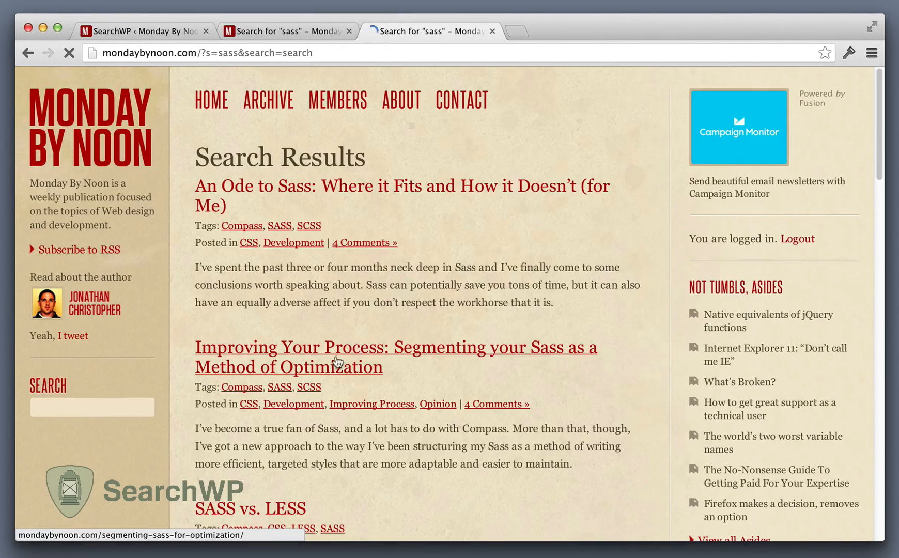
{"action": "scroll", "coordinate": [418, 290], "scroll_direction": "down", "scroll_amount": 5}
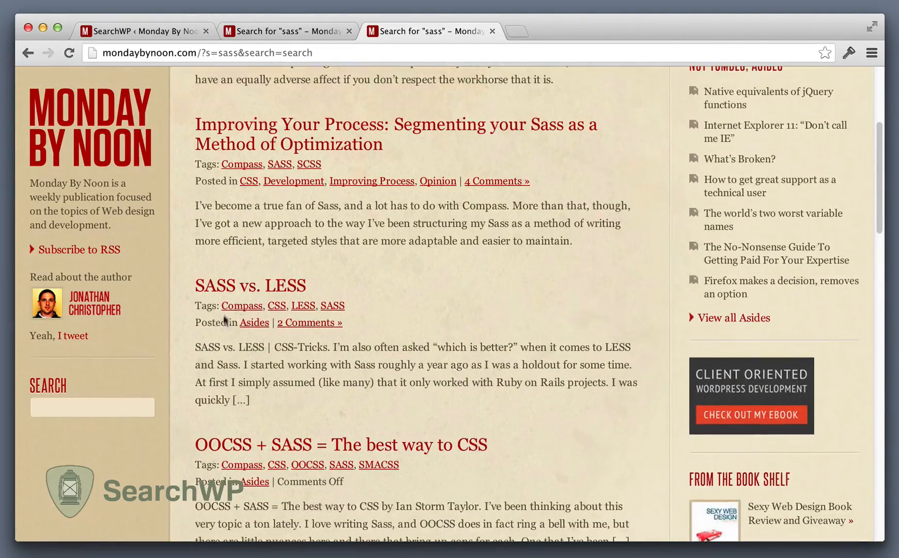
{"action": "scroll", "coordinate": [377, 345], "scroll_direction": "down", "scroll_amount": 2}
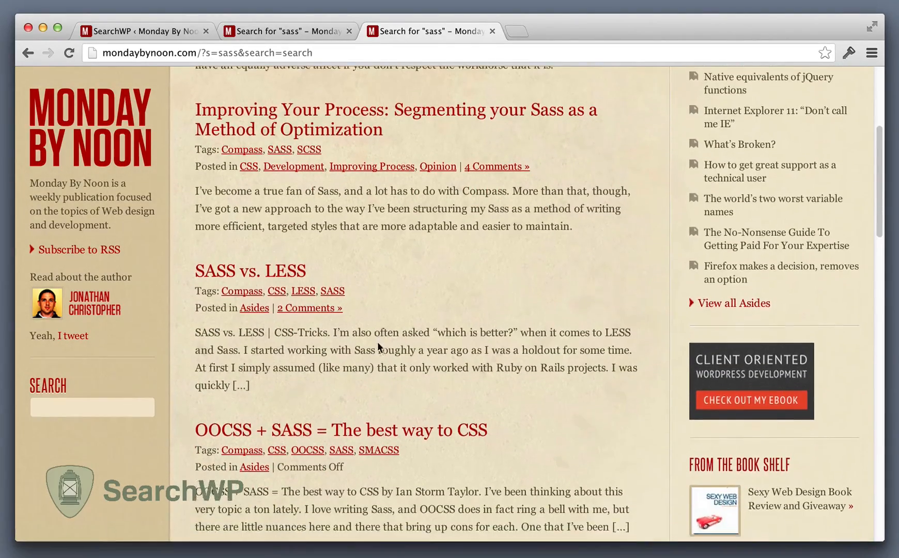
{"action": "scroll", "coordinate": [321, 331], "scroll_direction": "up", "scroll_amount": 1}
{"action": "scroll", "coordinate": [328, 328], "scroll_direction": "up", "scroll_amount": 5}
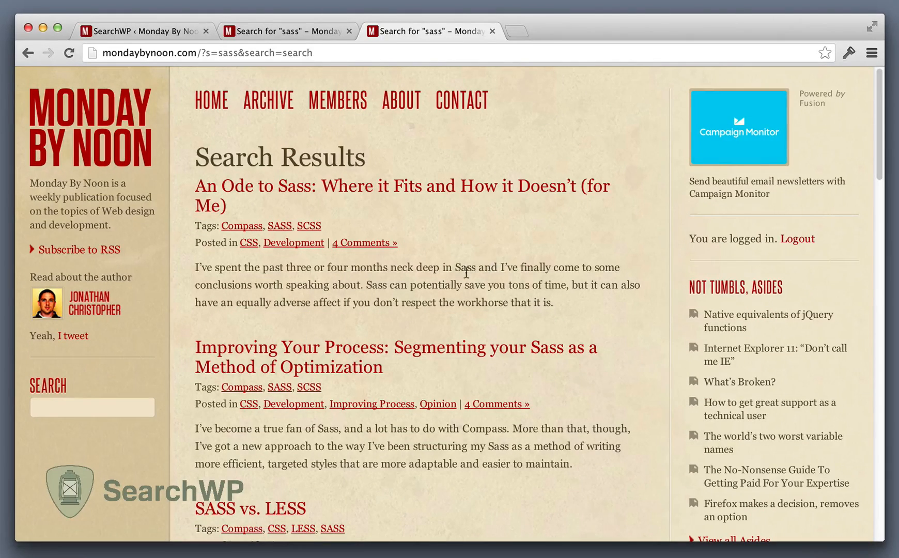
Step: Return to the SearchWP settings and examine the categories that can be excluded for Posts without choosing any
{"action": "left_click", "coordinate": [182, 31]}
{"action": "scroll", "coordinate": [249, 264], "scroll_direction": "down", "scroll_amount": 1}
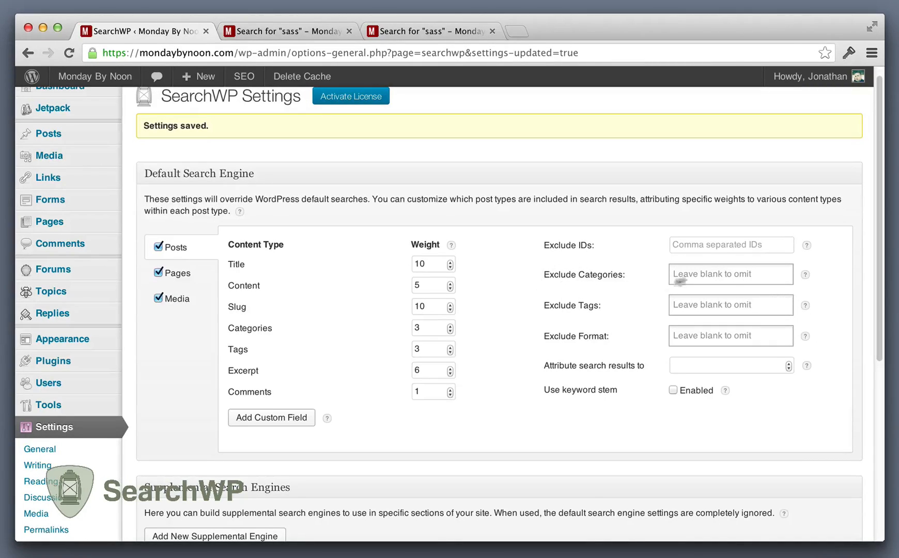
{"action": "left_click", "coordinate": [700, 271]}
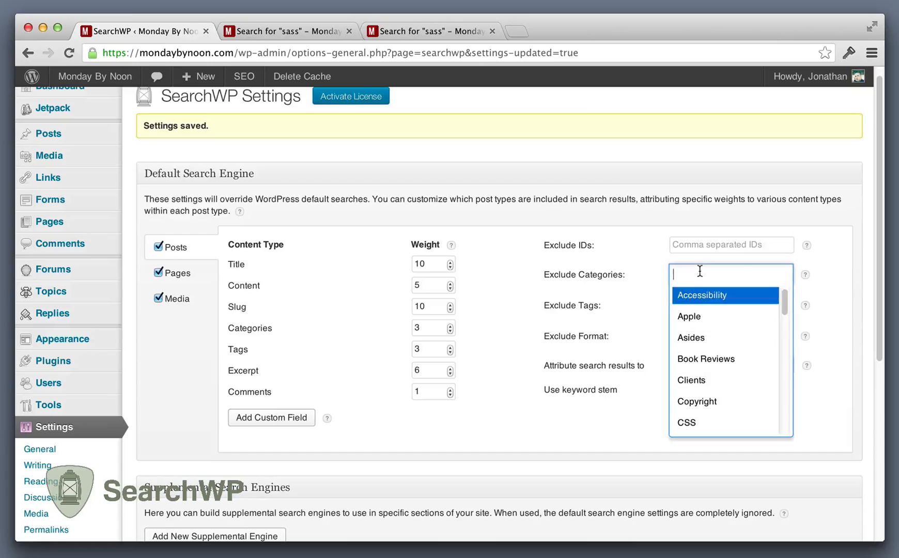
{"action": "left_click", "coordinate": [527, 321]}
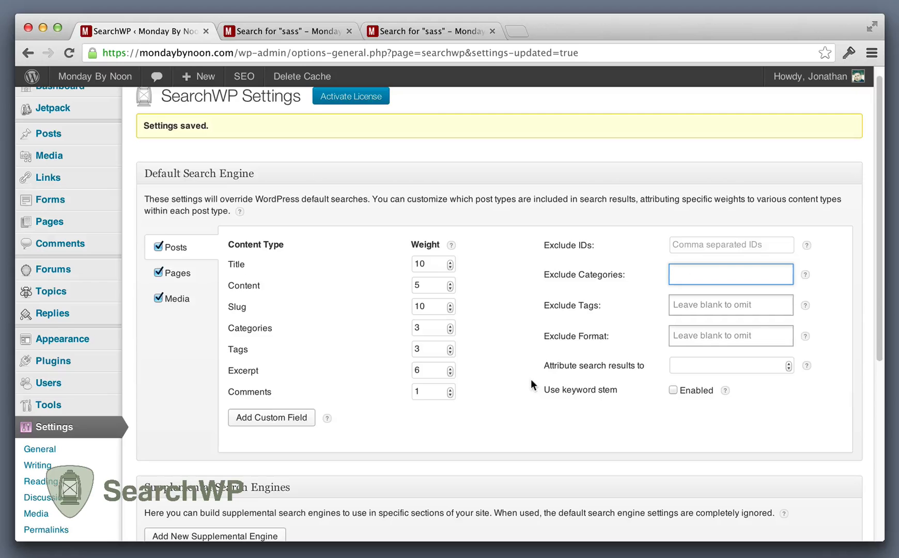
{"action": "scroll", "coordinate": [531, 382], "scroll_direction": "down", "scroll_amount": 2}
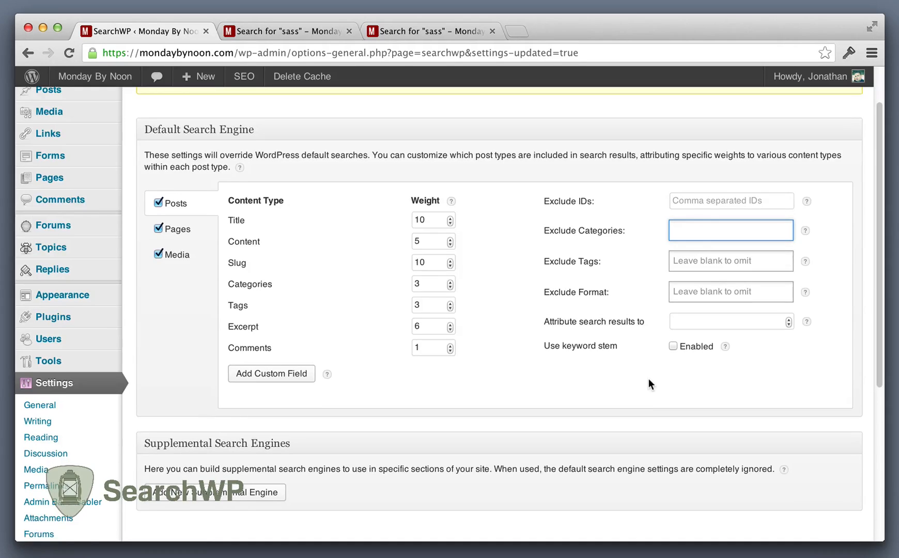
Step: Add a supplemental search engine to the SearchWP settings and name it "My Search Engine"
{"action": "scroll", "coordinate": [648, 377], "scroll_direction": "down", "scroll_amount": 5}
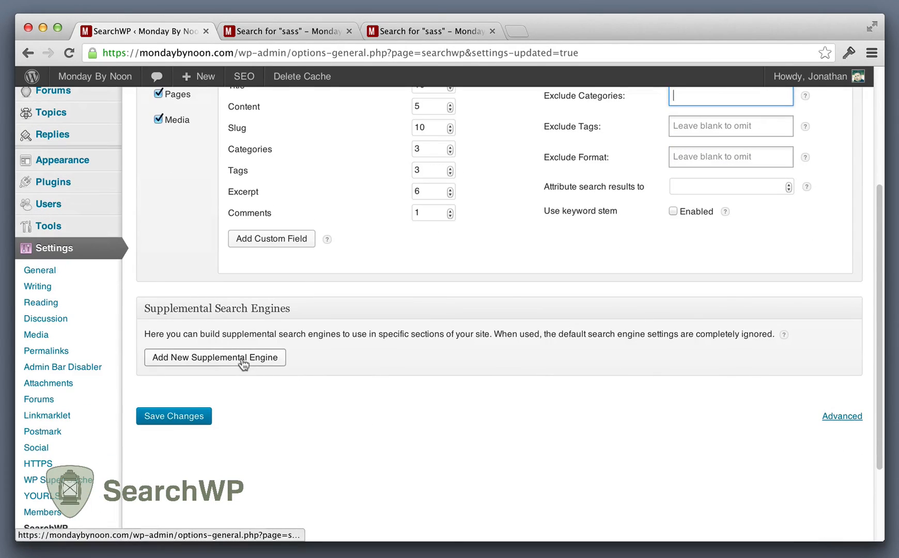
{"action": "left_click", "coordinate": [243, 364]}
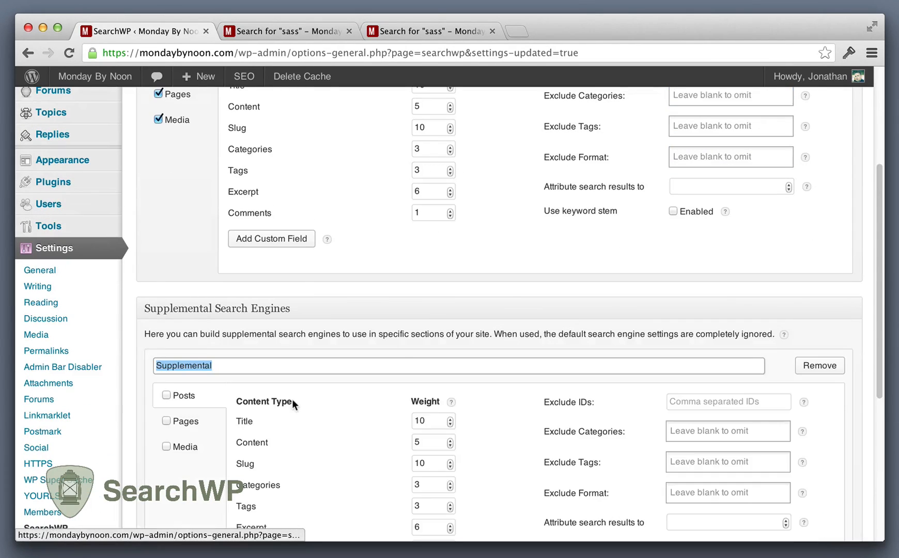
{"action": "scroll", "coordinate": [292, 402], "scroll_direction": "down", "scroll_amount": 2}
{"action": "scroll", "coordinate": [292, 402], "scroll_direction": "down", "scroll_amount": 5}
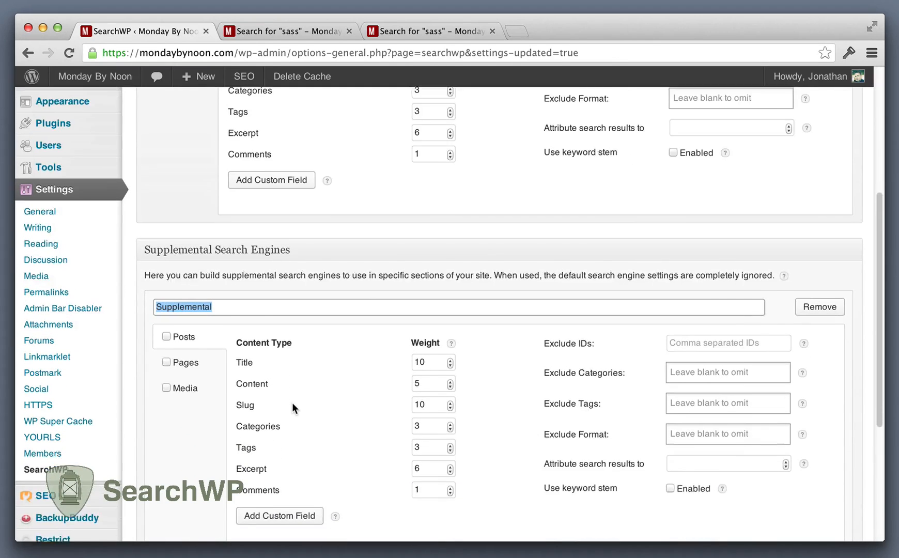
{"action": "scroll", "coordinate": [293, 403], "scroll_direction": "down", "scroll_amount": 2}
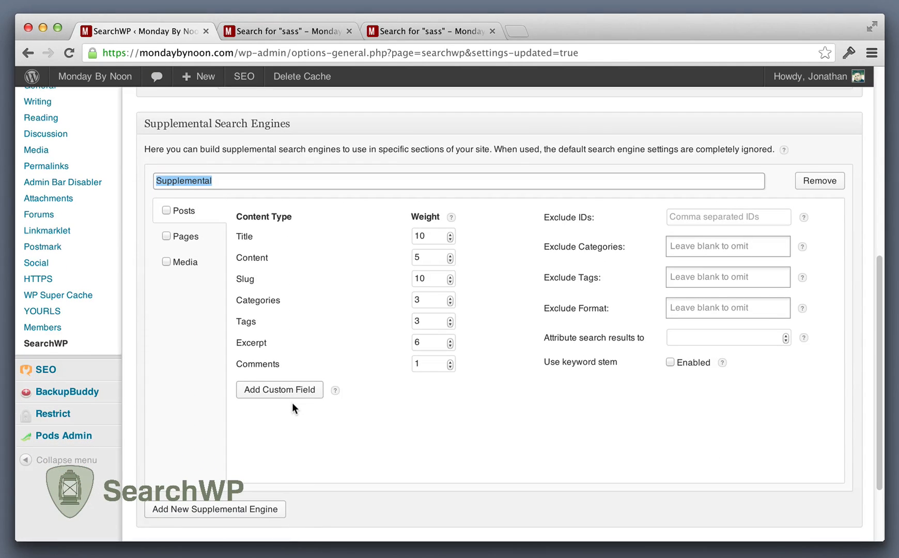
{"action": "type", "text": "My Search Engine"}
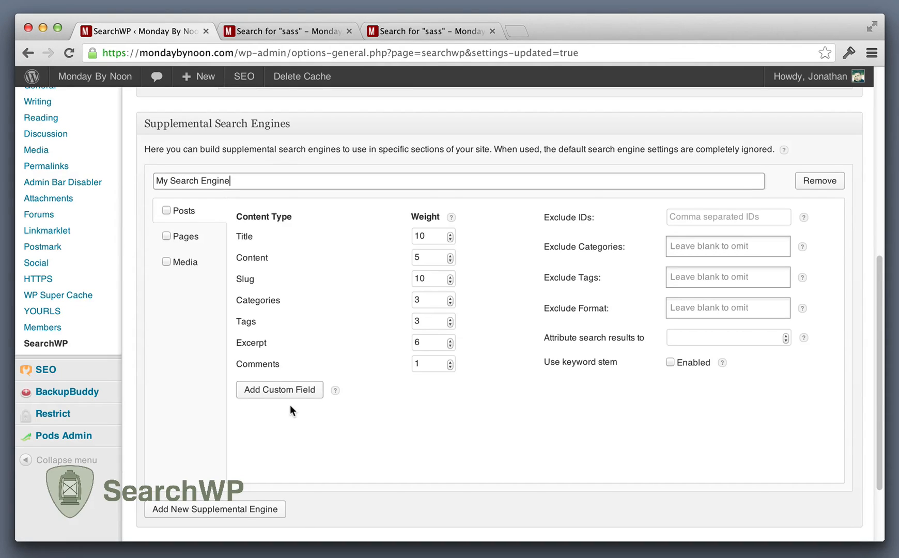
Step: Enable only Pages for My Search Engine and save the SearchWP settings
{"action": "left_click", "coordinate": [169, 239]}
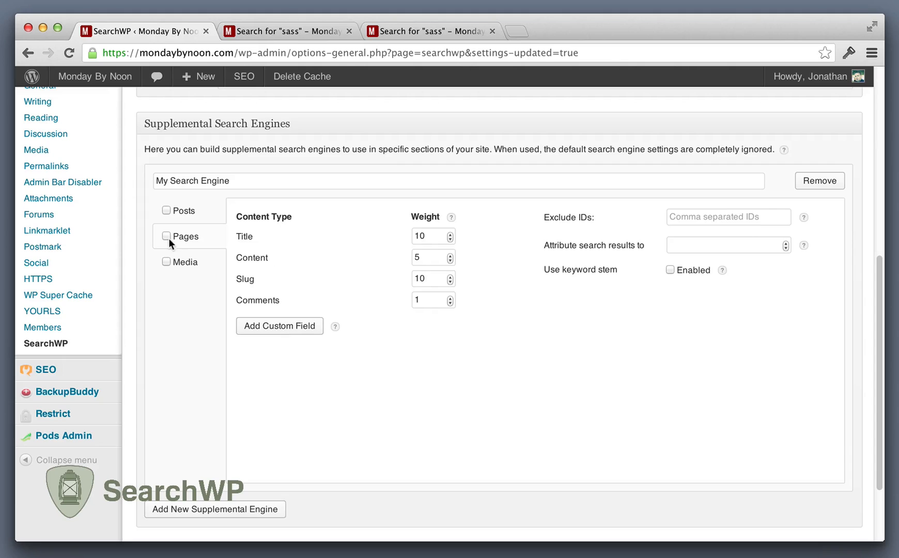
{"action": "left_click", "coordinate": [168, 237]}
{"action": "scroll", "coordinate": [529, 354], "scroll_direction": "down", "scroll_amount": 4}
{"action": "left_click", "coordinate": [189, 470]}
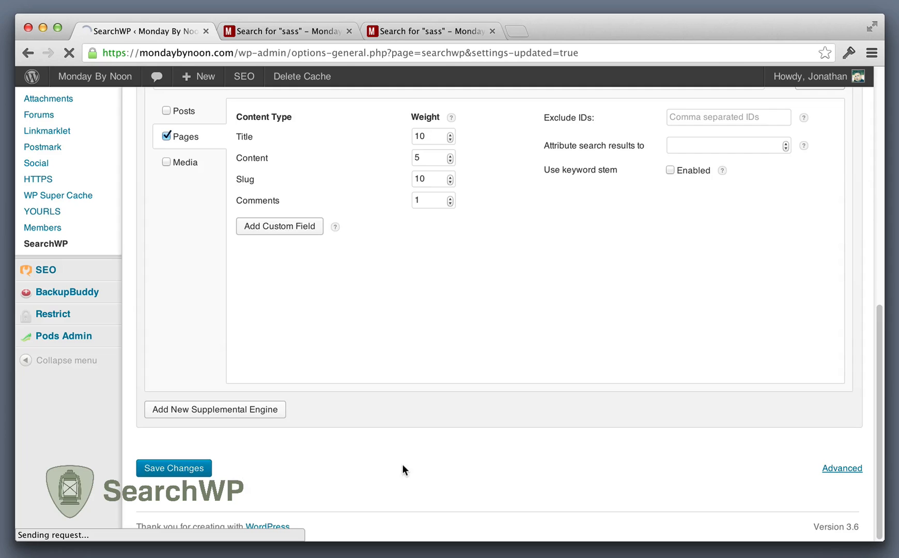
{"action": "scroll", "coordinate": [402, 467], "scroll_direction": "down", "scroll_amount": 4}
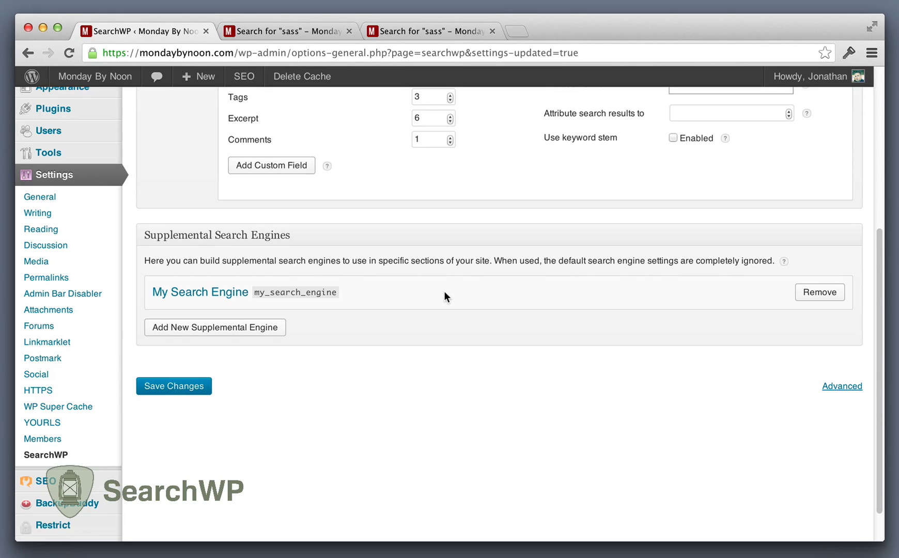
Step: Switch to the code editor and examine the search form, $custom_search line and $originalPost assignment in template-custom-search.php
{"action": "key", "text": "super+Tab"}
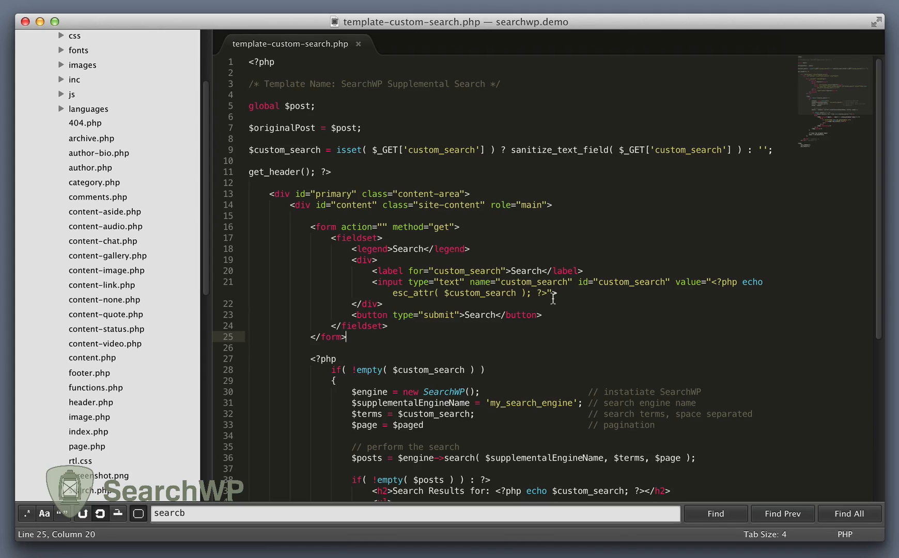
{"action": "scroll", "coordinate": [499, 357], "scroll_direction": "down", "scroll_amount": 7}
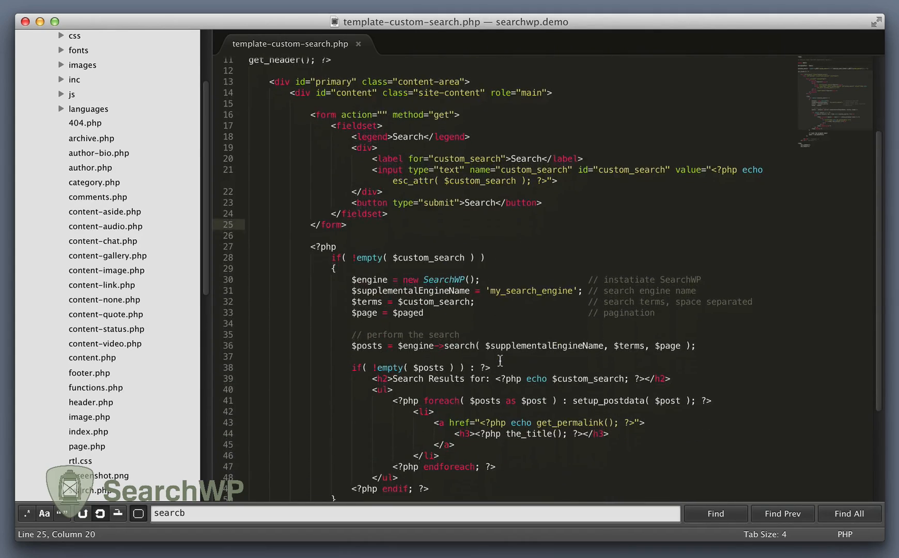
{"action": "scroll", "coordinate": [500, 361], "scroll_direction": "up", "scroll_amount": 8}
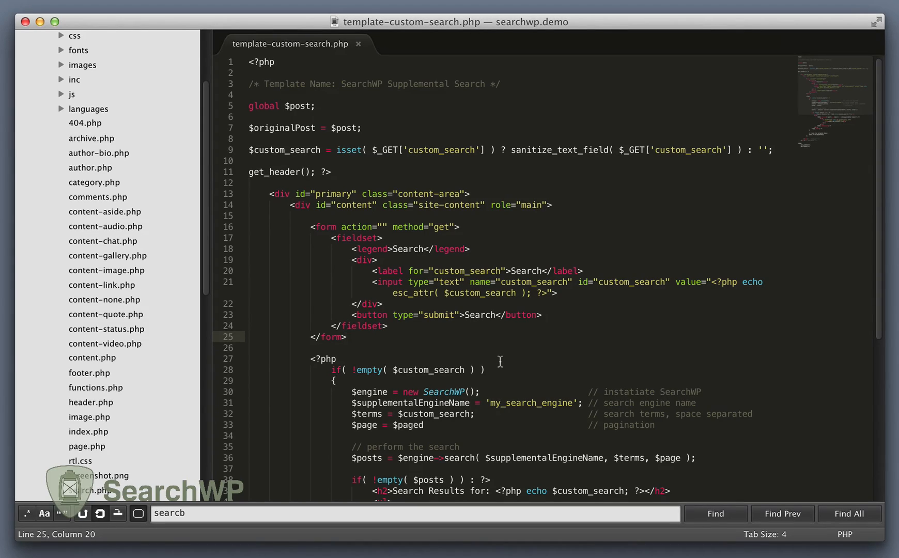
{"action": "scroll", "coordinate": [505, 360], "scroll_direction": "down", "scroll_amount": 3}
{"action": "scroll", "coordinate": [505, 360], "scroll_direction": "down", "scroll_amount": 4}
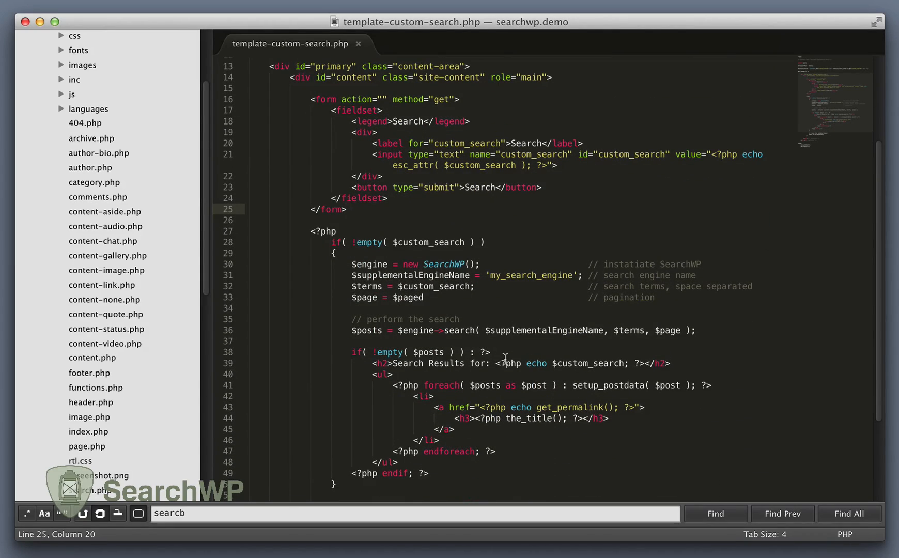
{"action": "scroll", "coordinate": [505, 360], "scroll_direction": "up", "scroll_amount": 5}
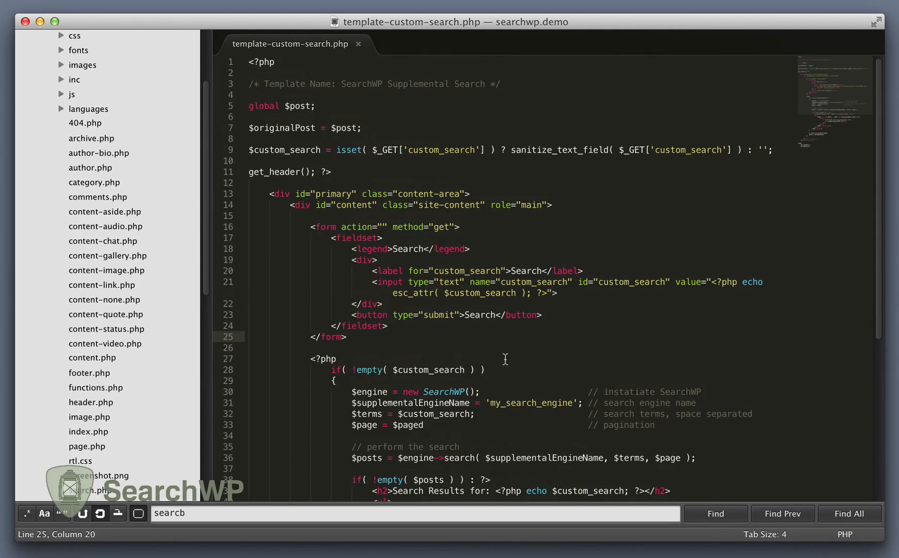
{"action": "left_click_drag", "start_coordinate": [310, 227], "coordinate": [495, 338]}
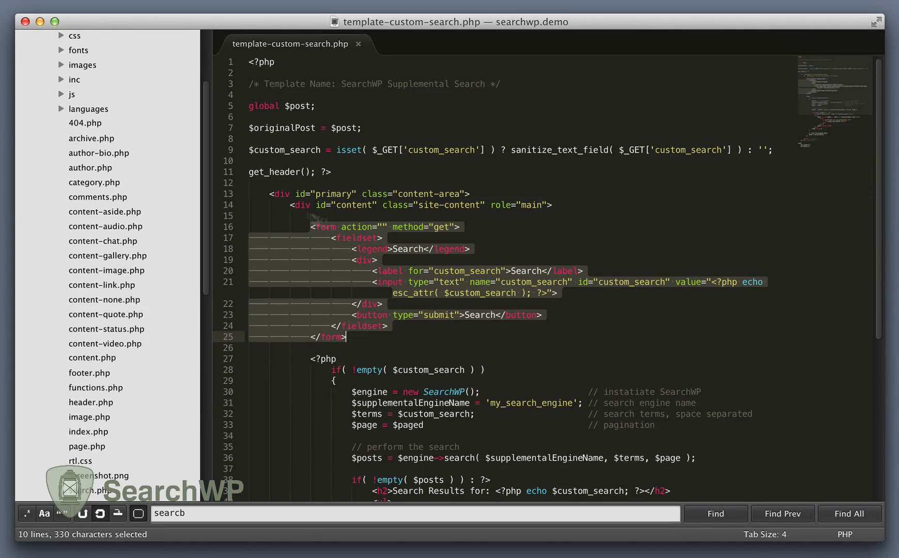
{"action": "left_click_drag", "start_coordinate": [249, 149], "coordinate": [773, 150]}
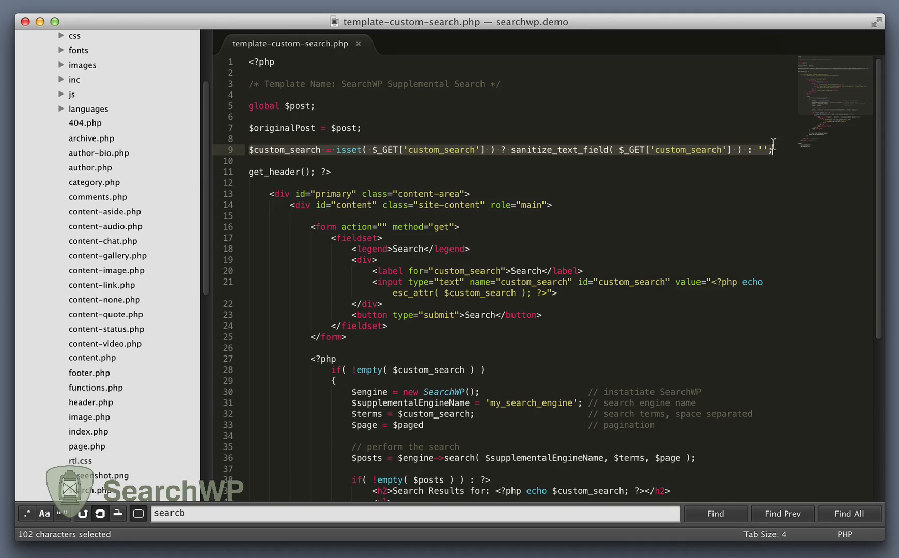
{"action": "double_click", "coordinate": [305, 151]}
{"action": "left_click", "coordinate": [315, 171]}
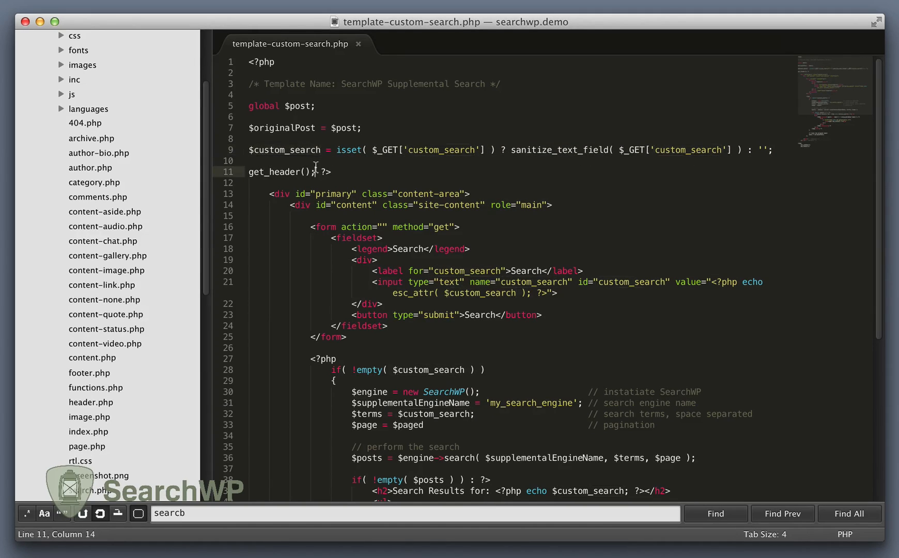
{"action": "left_click_drag", "start_coordinate": [247, 128], "coordinate": [368, 127]}
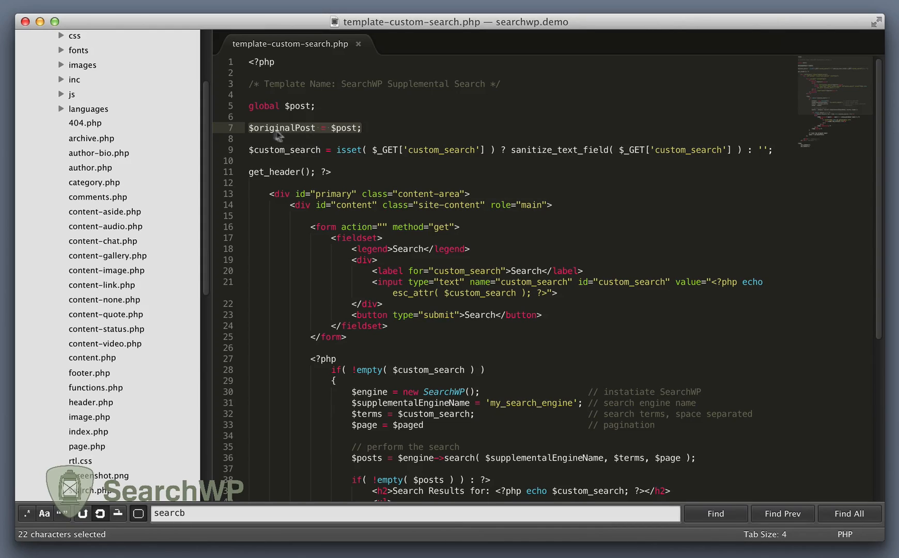
{"action": "left_click", "coordinate": [367, 126]}
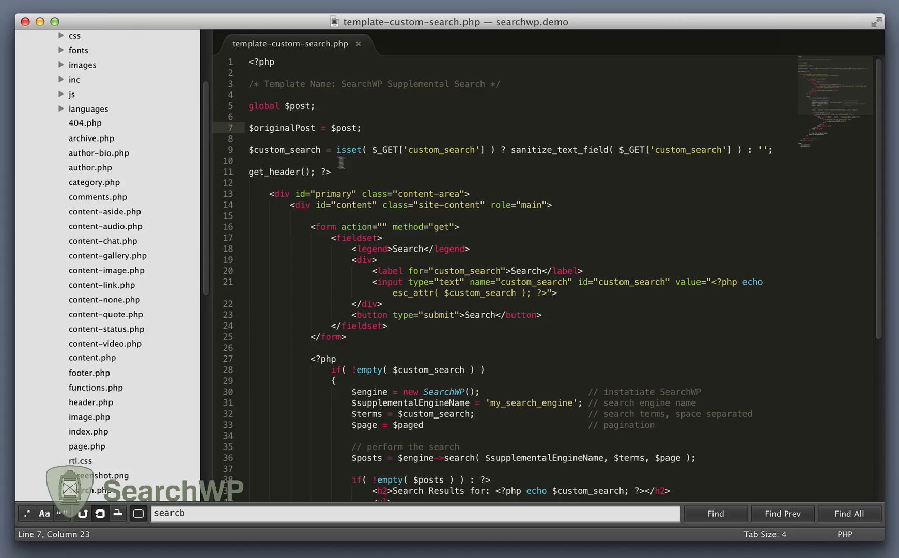
Step: Examine the $custom_search check, the SearchWP instantiation and the my_search_engine name in the template's PHP block
{"action": "scroll", "coordinate": [375, 202], "scroll_direction": "down", "scroll_amount": 5}
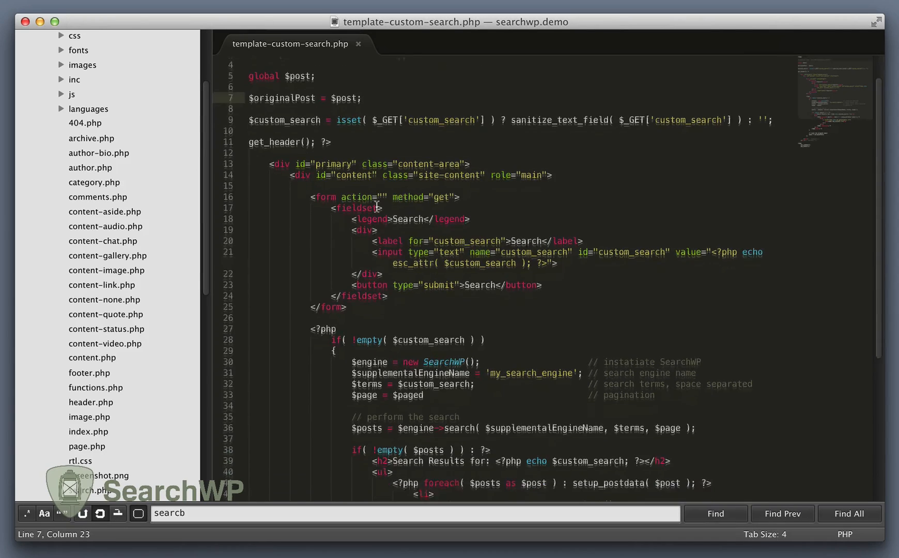
{"action": "scroll", "coordinate": [377, 206], "scroll_direction": "down", "scroll_amount": 3}
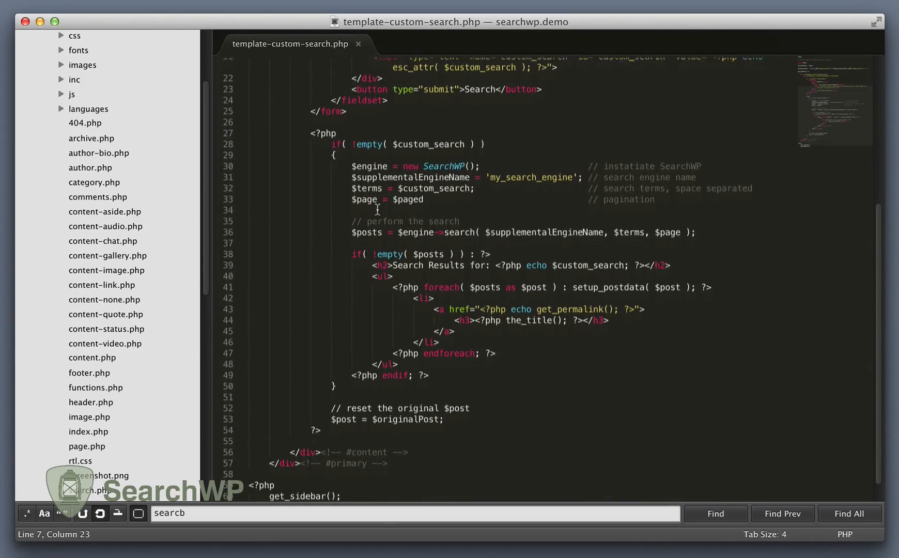
{"action": "left_click_drag", "start_coordinate": [331, 143], "coordinate": [485, 142]}
{"action": "left_click", "coordinate": [485, 143]}
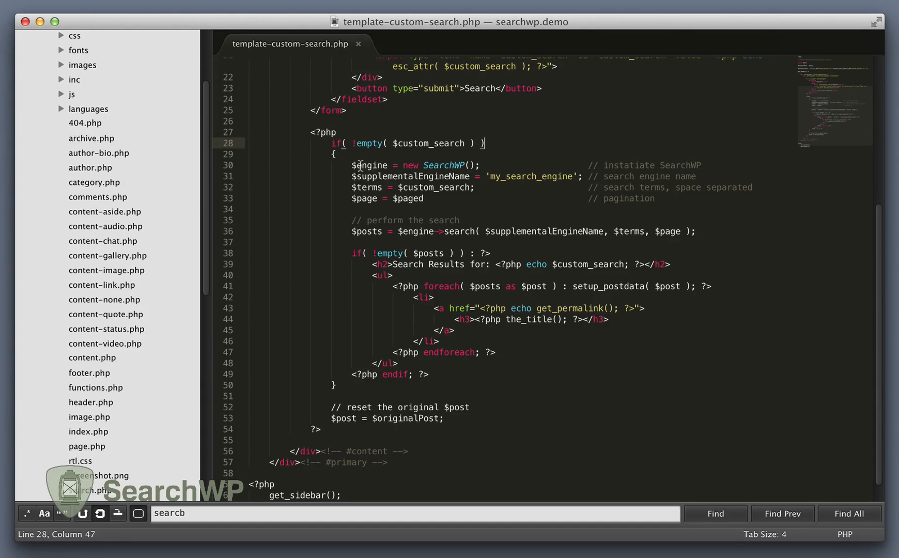
{"action": "left_click_drag", "start_coordinate": [352, 165], "coordinate": [485, 165]}
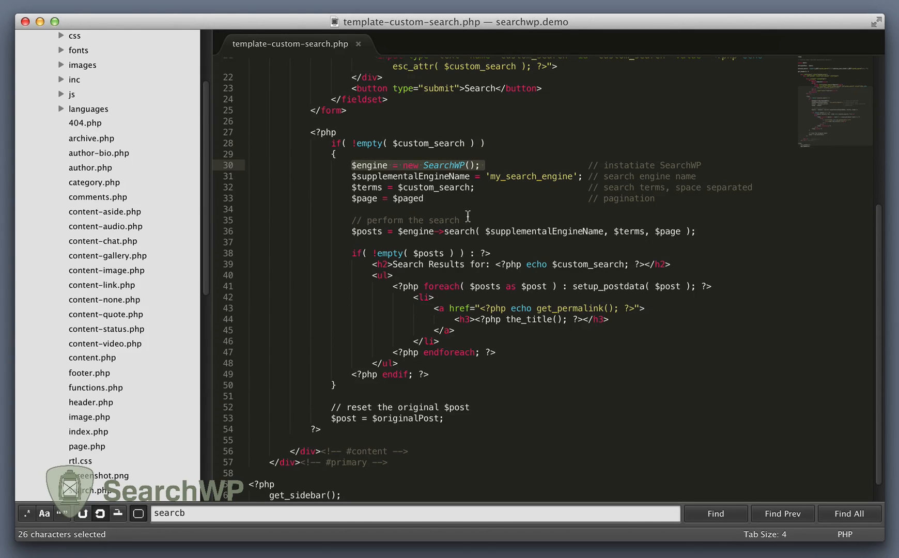
{"action": "left_click_drag", "start_coordinate": [352, 176], "coordinate": [580, 177]}
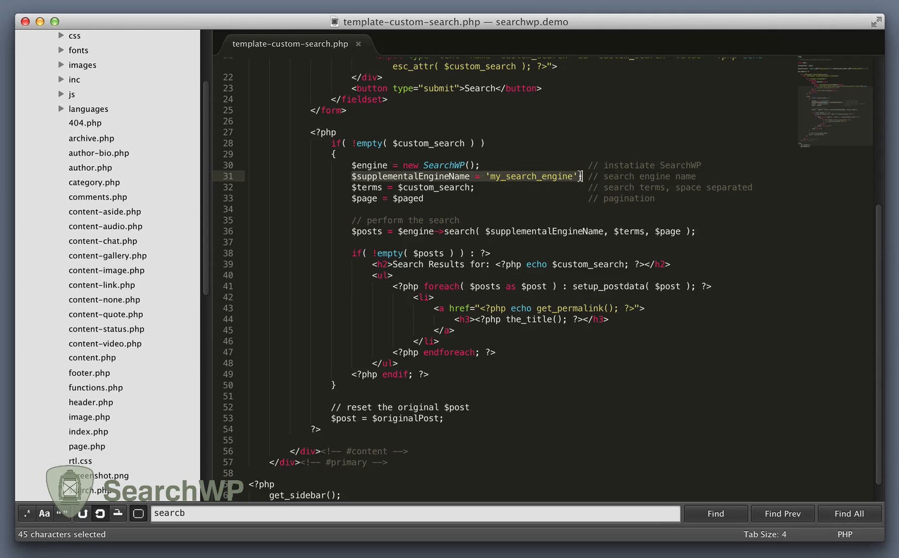
{"action": "double_click", "coordinate": [516, 174]}
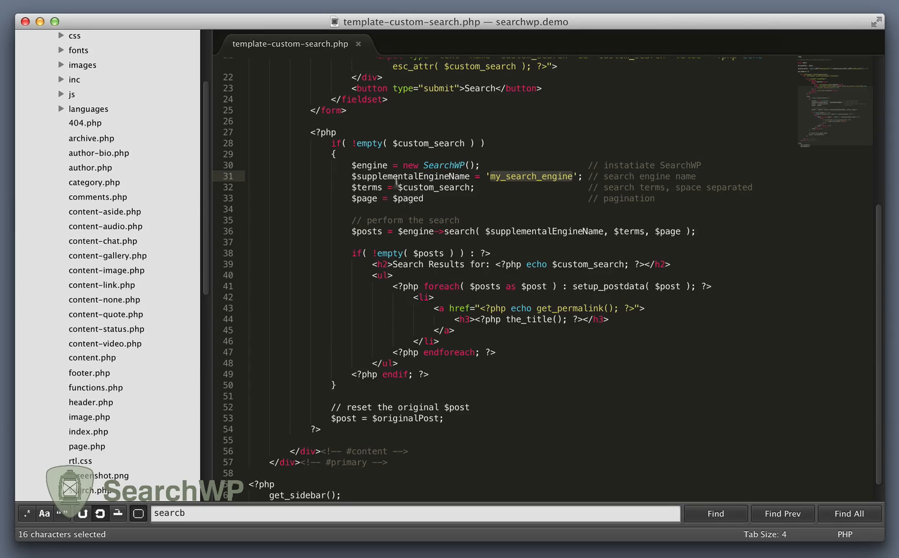
{"action": "scroll", "coordinate": [400, 207], "scroll_direction": "up", "scroll_amount": 5}
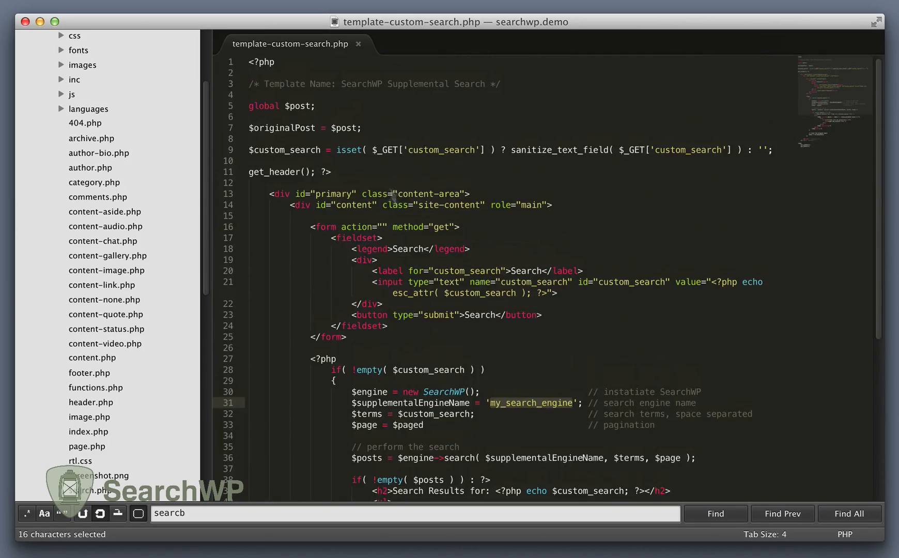
{"action": "scroll", "coordinate": [530, 230], "scroll_direction": "down", "scroll_amount": 8}
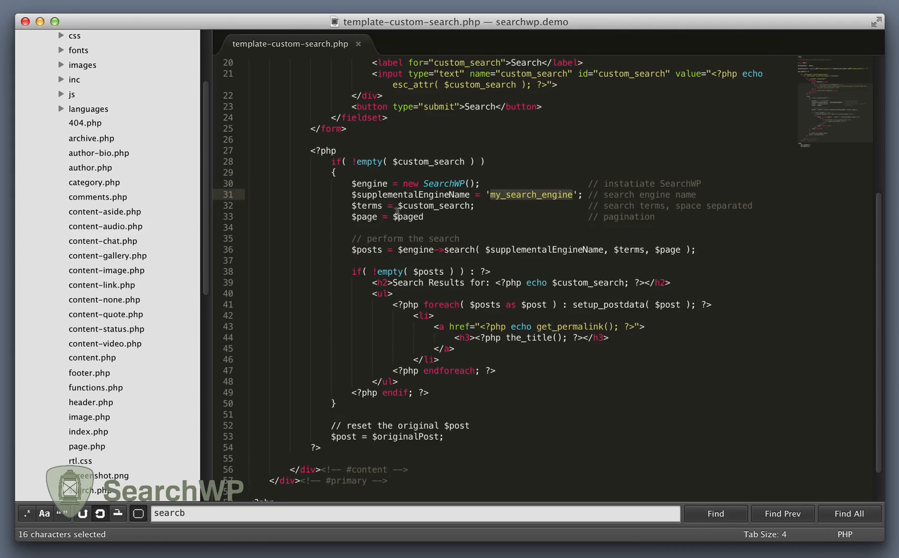
Step: Comment out the $page = $paged line and remove the $page argument from the $engine->search call
{"action": "mouse_move", "coordinate": [351, 217]}
{"action": "left_mouse_down"}
{"action": "mouse_move", "coordinate": [694, 224]}
{"action": "mouse_move", "coordinate": [351, 217]}
{"action": "left_mouse_up"}
{"action": "key", "text": "super+slash"}
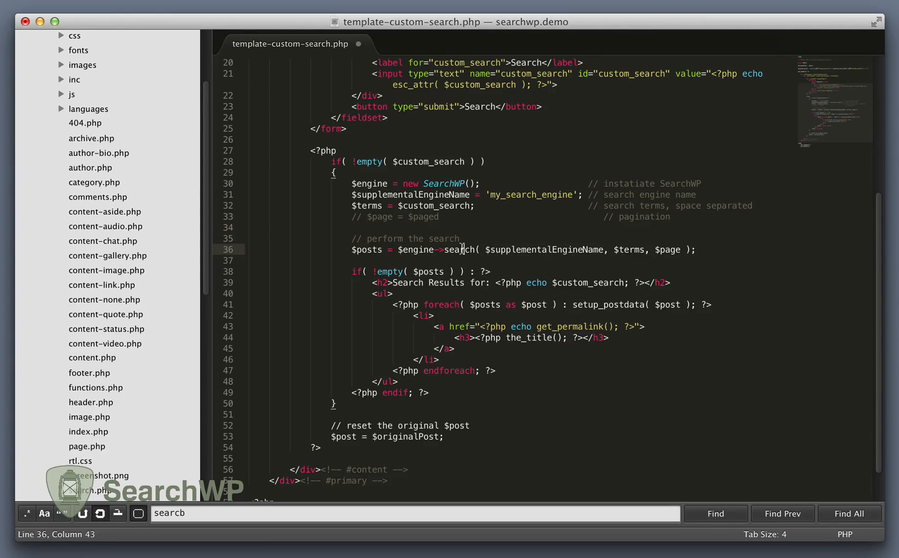
{"action": "double_click", "coordinate": [461, 252]}
{"action": "left_click", "coordinate": [457, 260]}
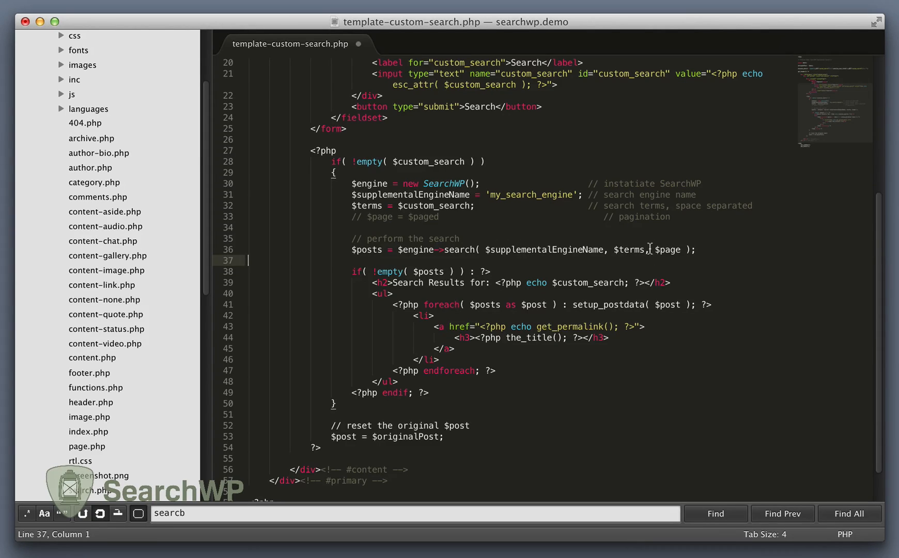
{"action": "left_click_drag", "start_coordinate": [643, 249], "coordinate": [678, 249]}
{"action": "key", "text": "BackSpace"}
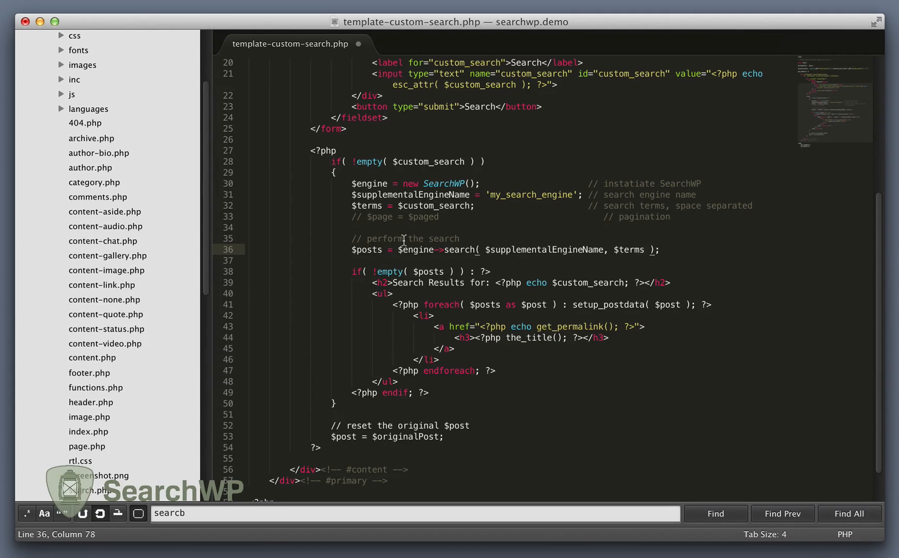
Step: Examine the $posts check, results heading, foreach loop with setup_postdata and the line resetting the original $post
{"action": "scroll", "coordinate": [404, 239], "scroll_direction": "down", "scroll_amount": 2}
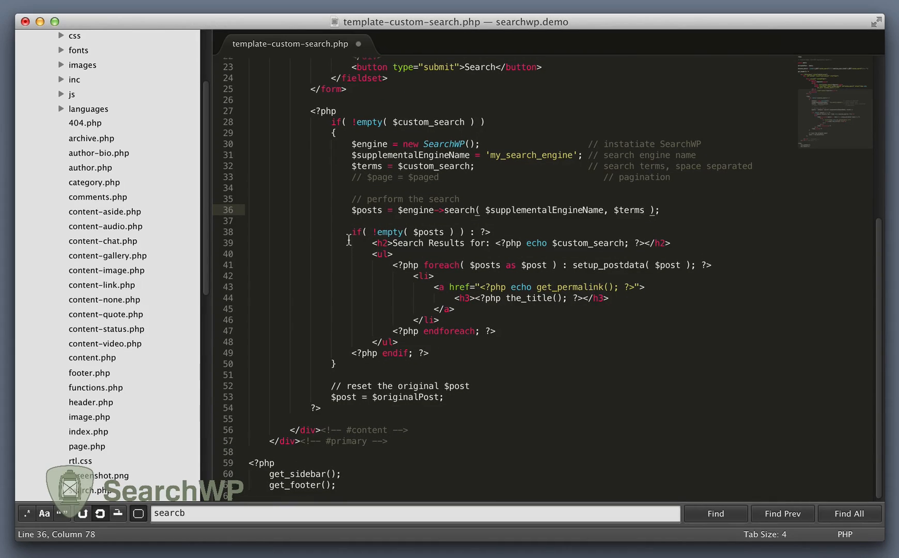
{"action": "left_click_drag", "start_coordinate": [349, 232], "coordinate": [471, 232]}
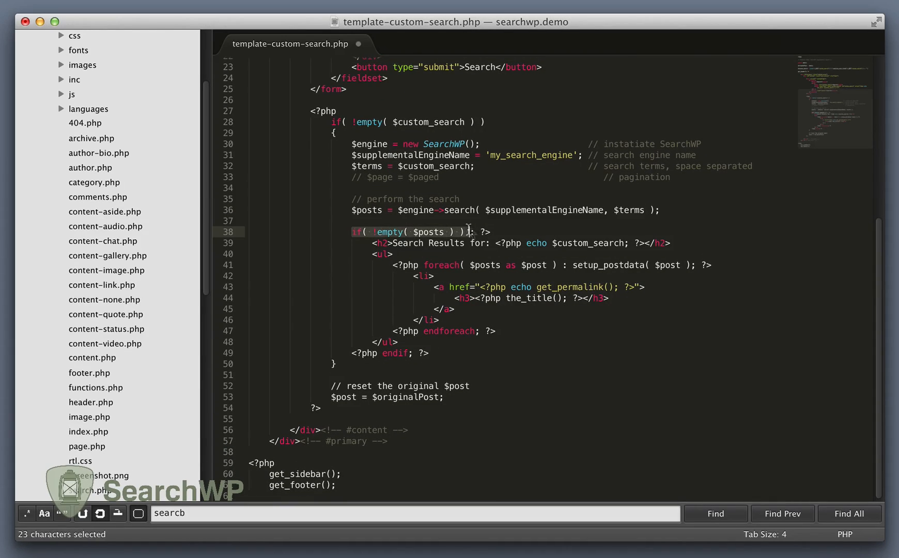
{"action": "left_click", "coordinate": [471, 232]}
{"action": "left_click_drag", "start_coordinate": [372, 243], "coordinate": [683, 241]}
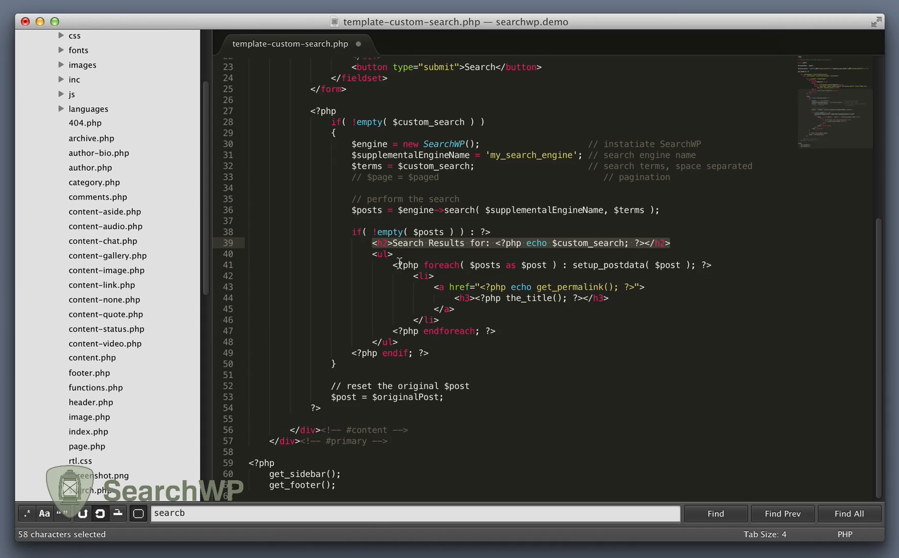
{"action": "left_click_drag", "start_coordinate": [392, 264], "coordinate": [519, 328]}
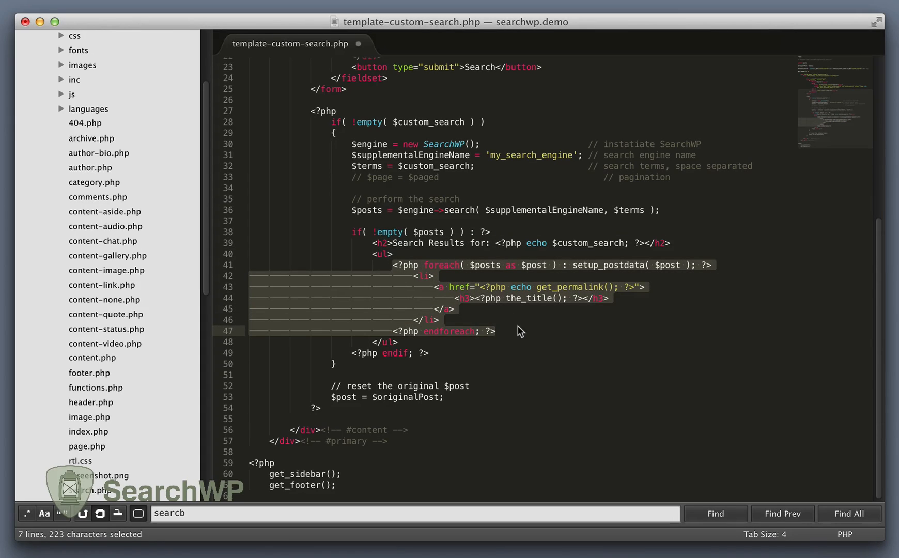
{"action": "double_click", "coordinate": [598, 266]}
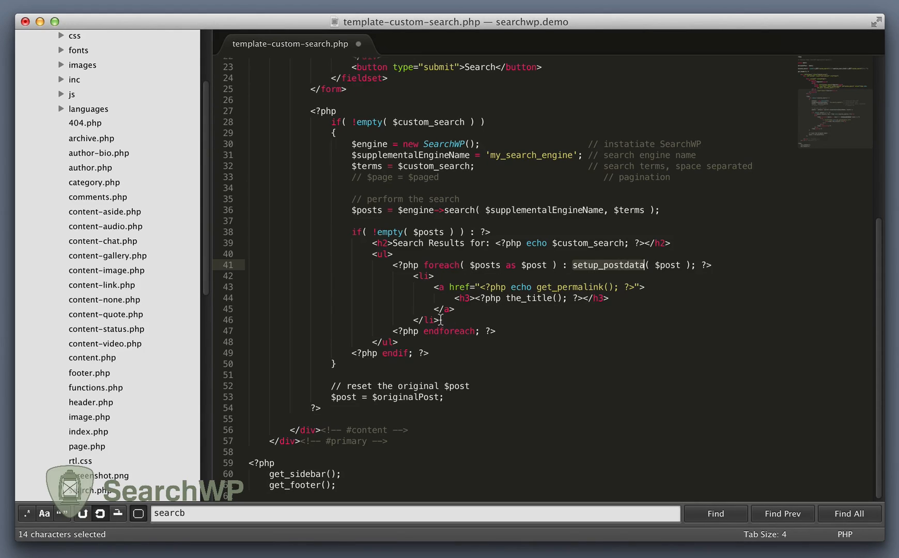
{"action": "left_click_drag", "start_coordinate": [331, 396], "coordinate": [445, 396]}
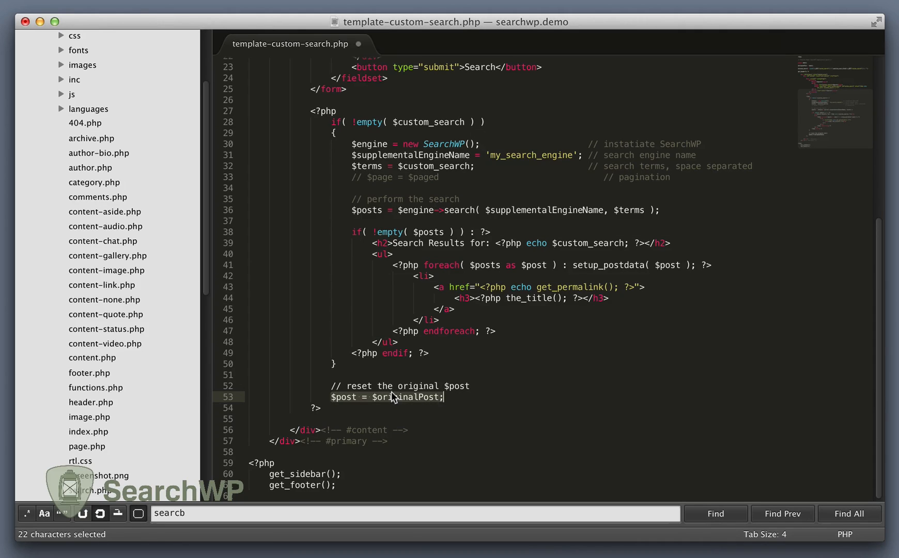
Step: Switch to the browser and review the SearchWP default engine settings and the expanded My Search Engine supplemental settings
{"action": "key", "text": "super+Tab"}
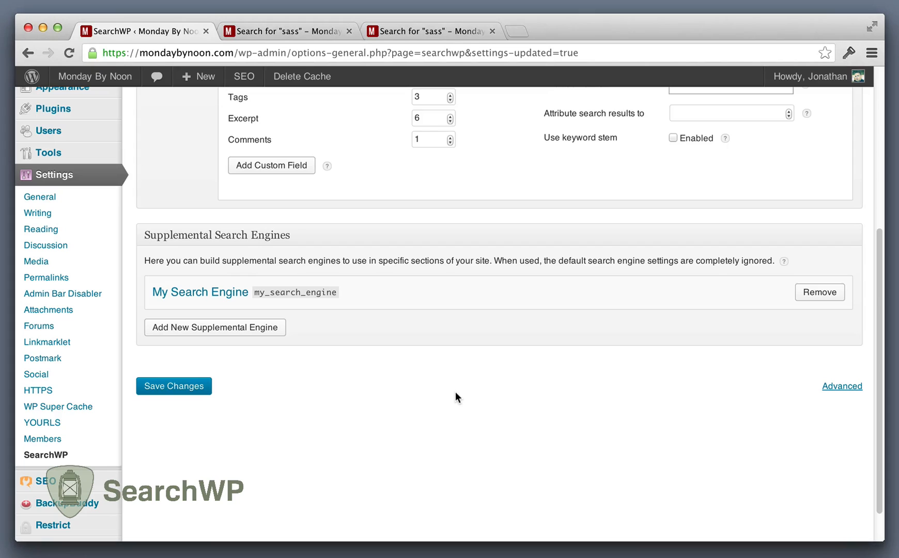
{"action": "scroll", "coordinate": [455, 393], "scroll_direction": "up", "scroll_amount": 8}
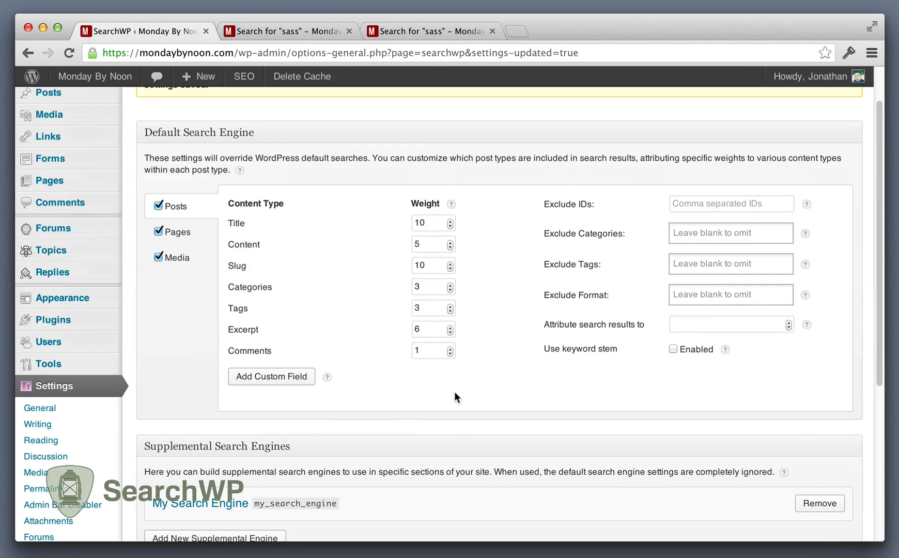
{"action": "scroll", "coordinate": [455, 390], "scroll_direction": "down", "scroll_amount": 5}
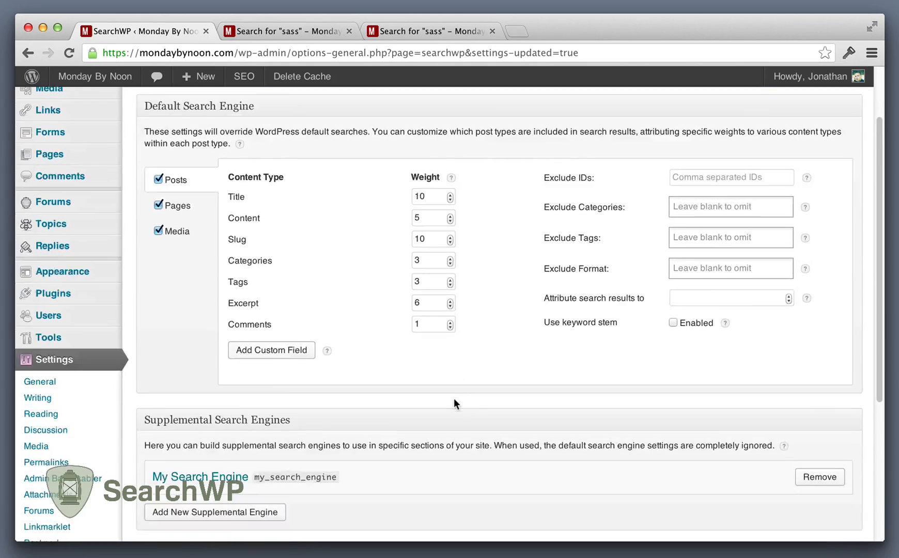
{"action": "left_click", "coordinate": [236, 362]}
{"action": "scroll", "coordinate": [371, 381], "scroll_direction": "down", "scroll_amount": 8}
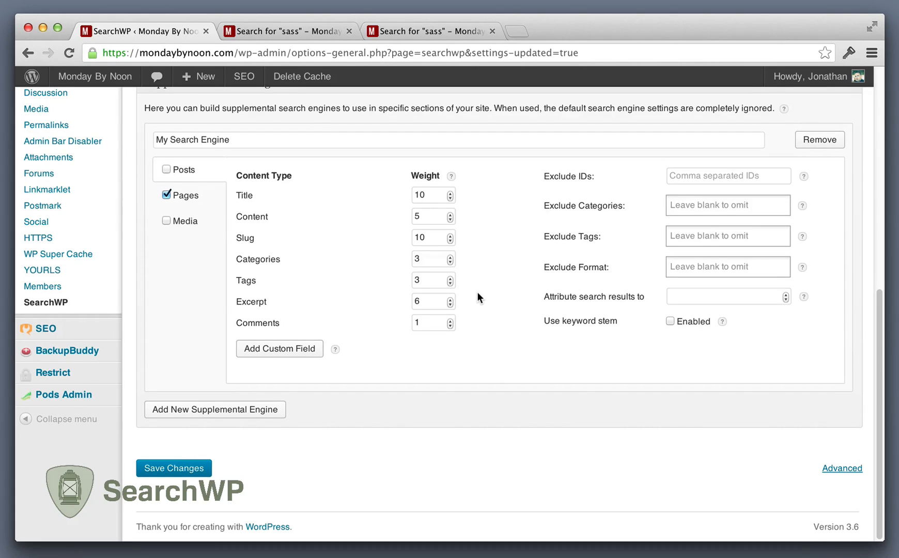
{"action": "scroll", "coordinate": [477, 296], "scroll_direction": "up", "scroll_amount": 10}
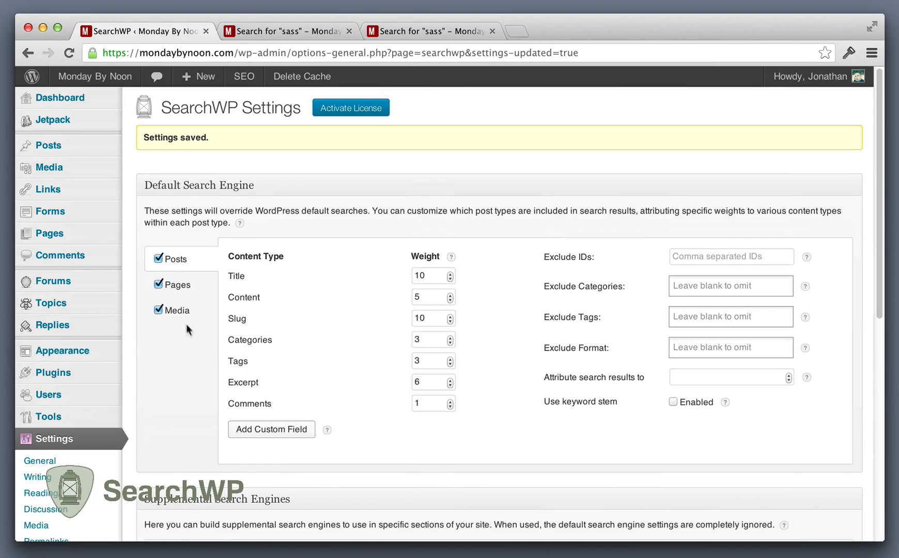
{"action": "left_click", "coordinate": [179, 317]}
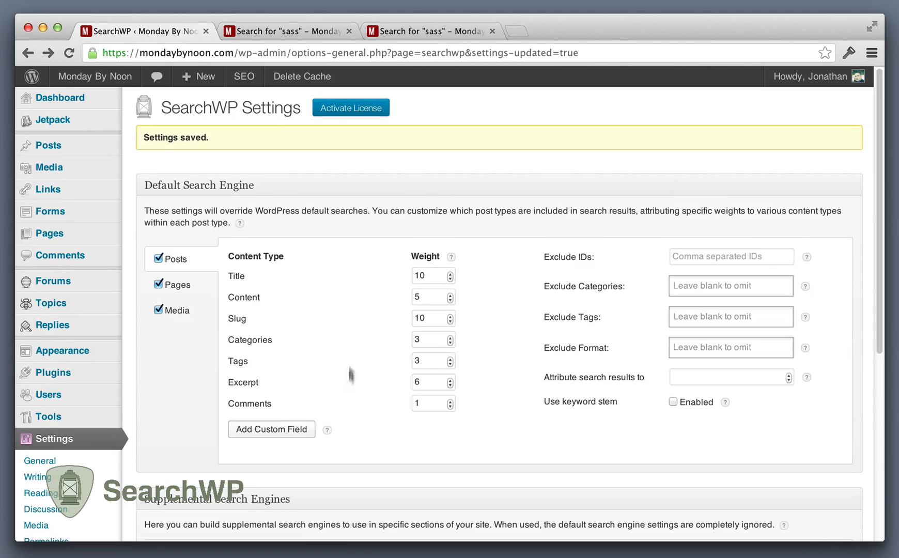
Step: Open the lipsum PDF from the Media Library and examine its SearchWP File Content text through to the end
{"action": "left_click", "coordinate": [57, 170]}
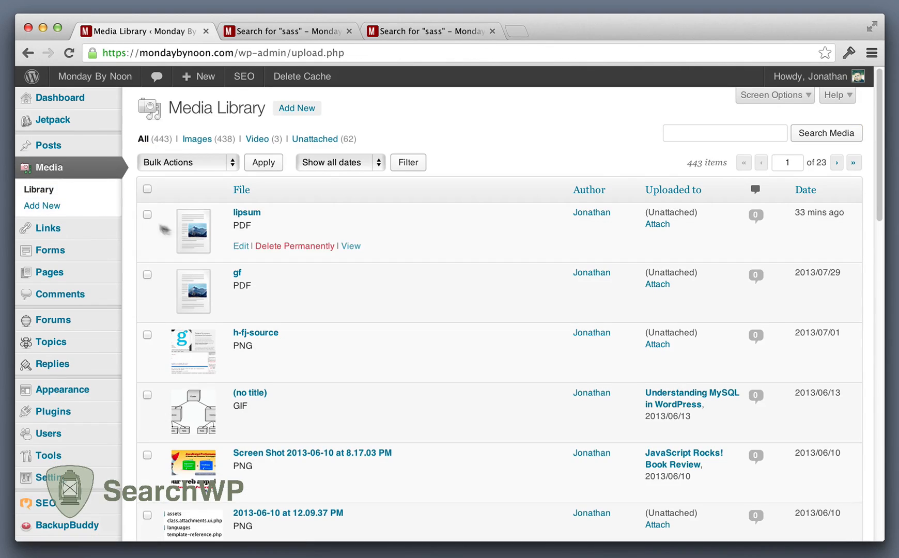
{"action": "left_click", "coordinate": [254, 217]}
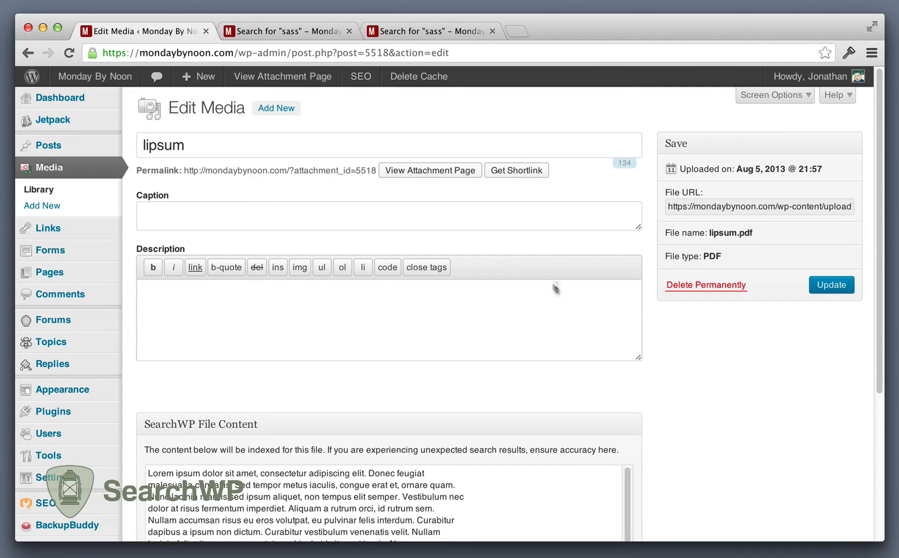
{"action": "scroll", "coordinate": [687, 398], "scroll_direction": "down", "scroll_amount": 5}
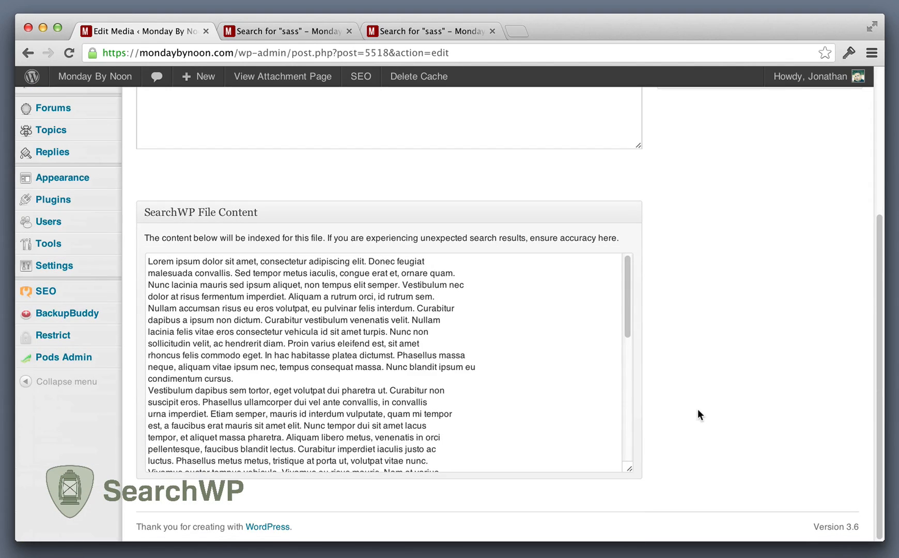
{"action": "left_click_drag", "start_coordinate": [367, 285], "coordinate": [366, 416]}
{"action": "left_click", "coordinate": [367, 414]}
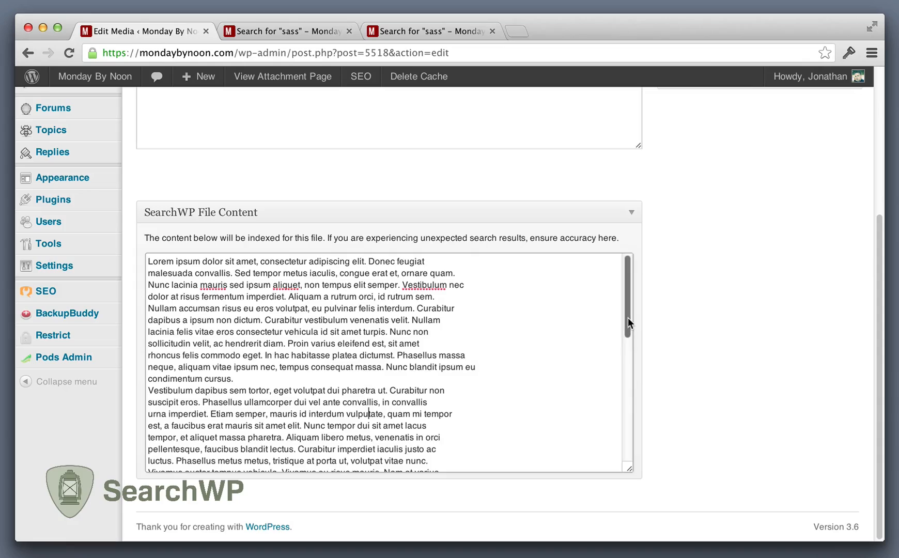
{"action": "left_click_drag", "start_coordinate": [626, 311], "coordinate": [628, 429]}
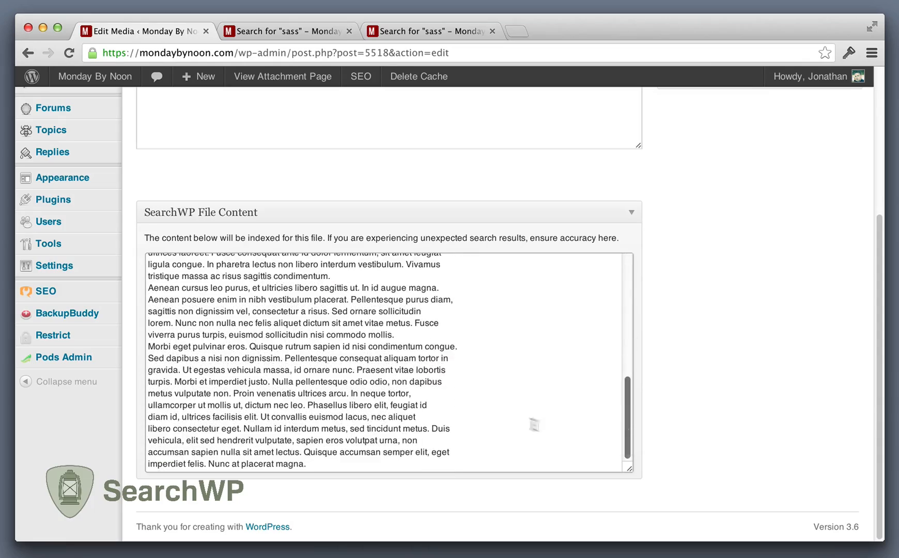
{"action": "scroll", "coordinate": [511, 409], "scroll_direction": "up", "scroll_amount": 5}
{"action": "scroll", "coordinate": [511, 409], "scroll_direction": "up", "scroll_amount": 10}
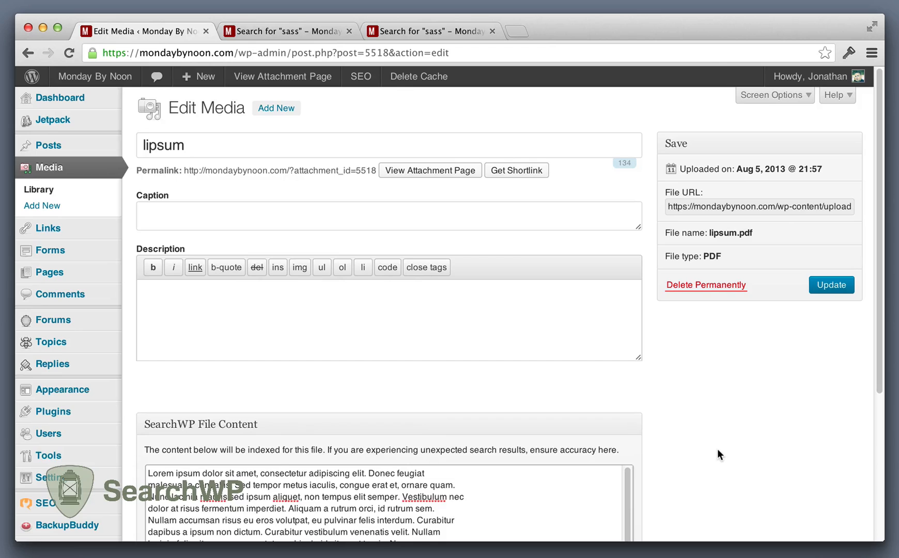
{"action": "scroll", "coordinate": [717, 450], "scroll_direction": "down", "scroll_amount": 5}
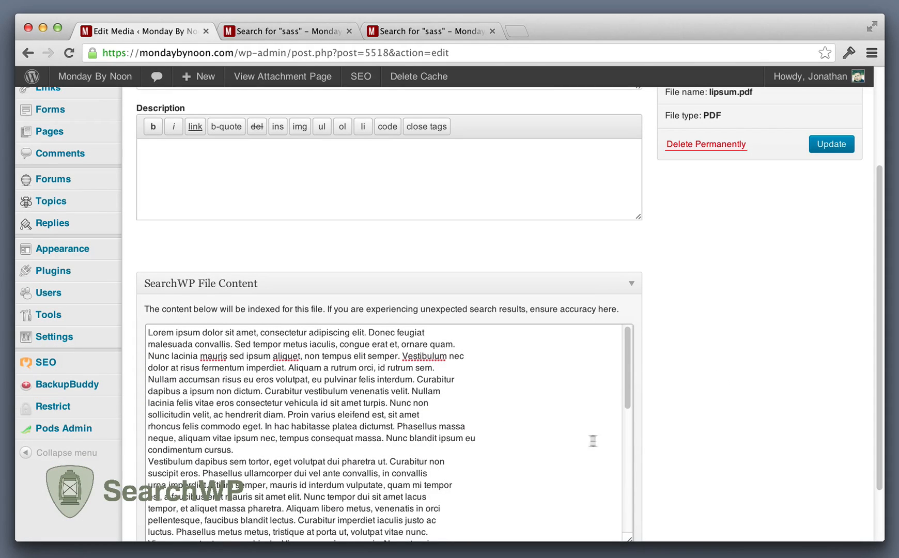
{"action": "scroll", "coordinate": [439, 452], "scroll_direction": "up", "scroll_amount": 5}
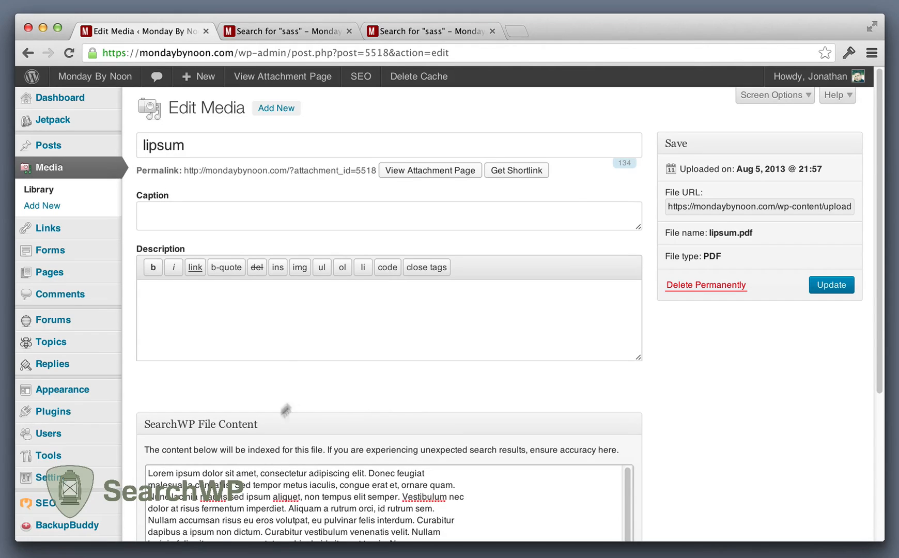
Step: Return to the SearchWP settings and review the default and supplemental search engine sections
{"action": "mouse_move", "coordinate": [49, 477]}
{"action": "left_click", "coordinate": [159, 524]}
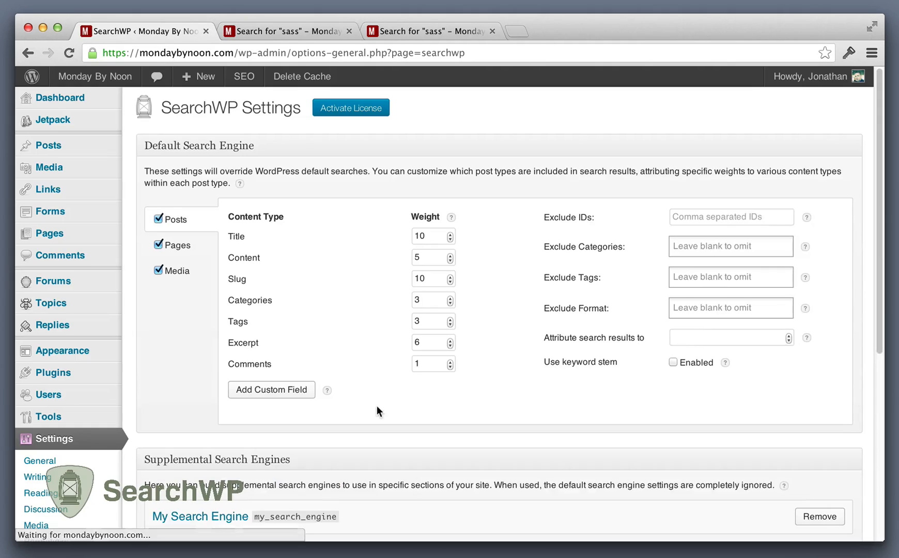
{"action": "scroll", "coordinate": [369, 406], "scroll_direction": "down", "scroll_amount": 2}
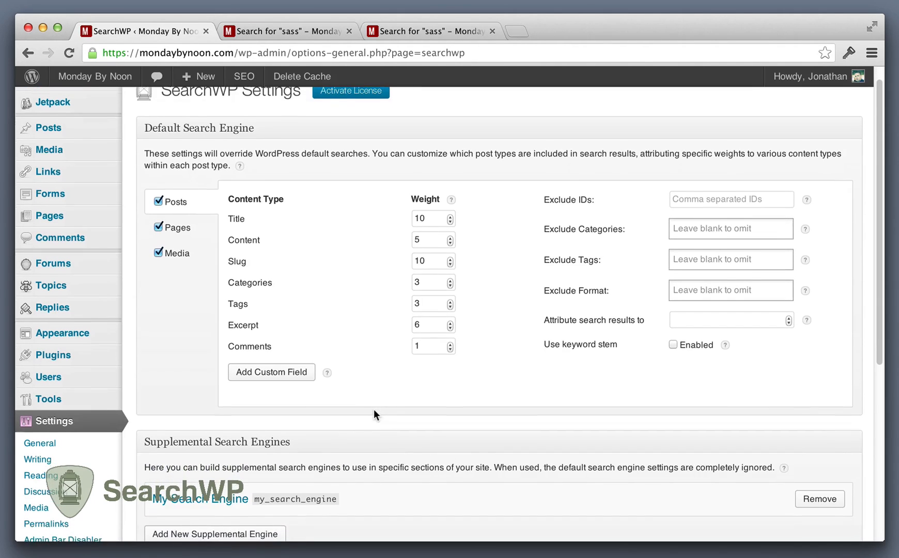
{"action": "scroll", "coordinate": [372, 426], "scroll_direction": "down", "scroll_amount": 3}
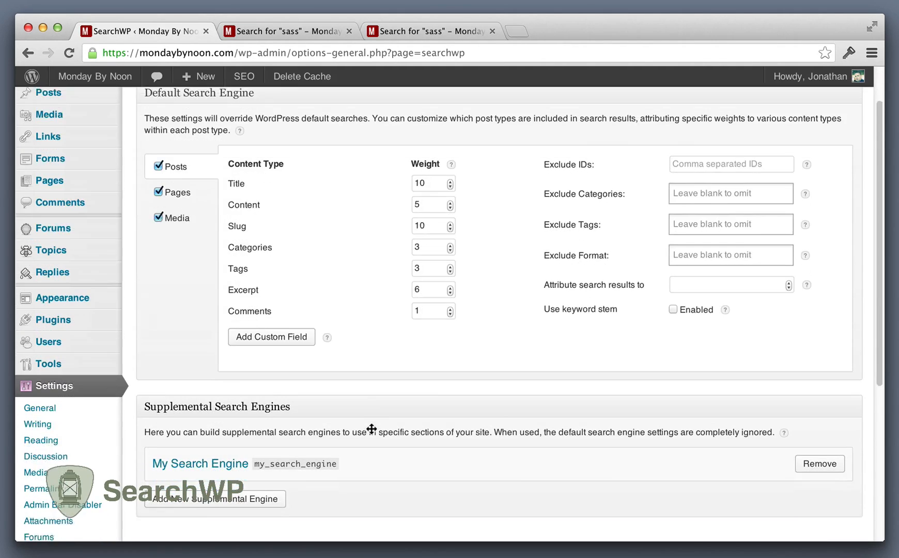
{"action": "scroll", "coordinate": [397, 419], "scroll_direction": "up", "scroll_amount": 4}
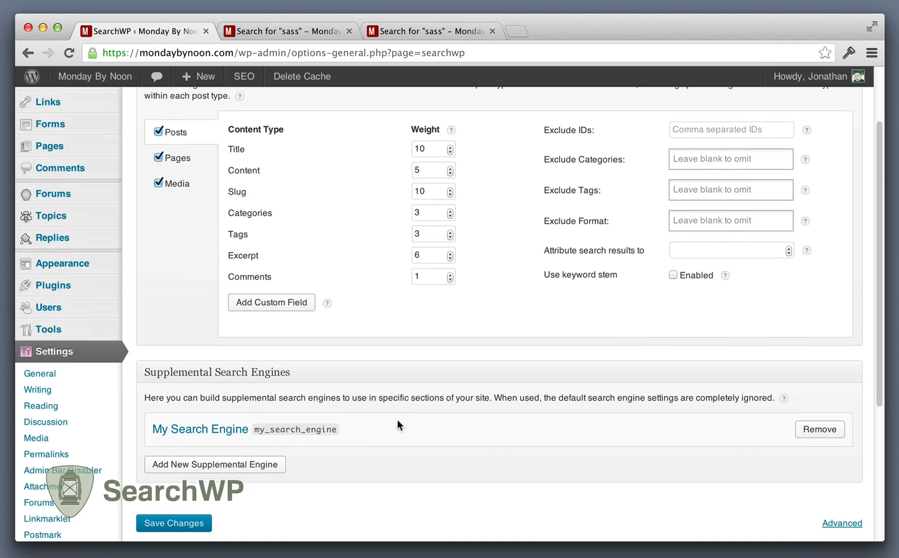